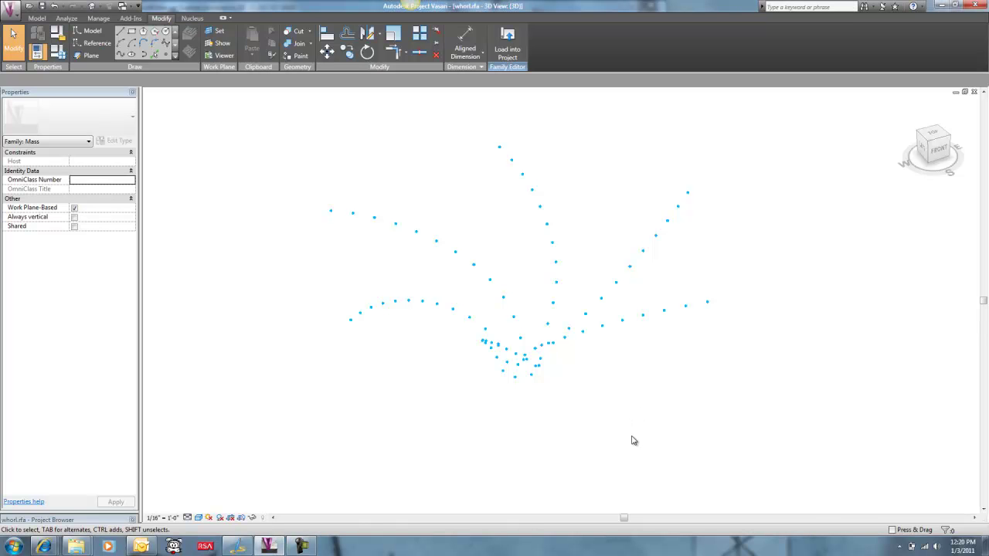
Step: Select one divided surface and add the second so Properties shows Divided Surface (2)
{"action": "left_click_drag", "start_coordinate": [641, 442], "coordinate": [665, 440]}
{"action": "scroll", "coordinate": [675, 388], "scroll_direction": "up", "scroll_amount": 1}
{"action": "middle_click_drag", "start_coordinate": [675, 388], "coordinate": [631, 449]}
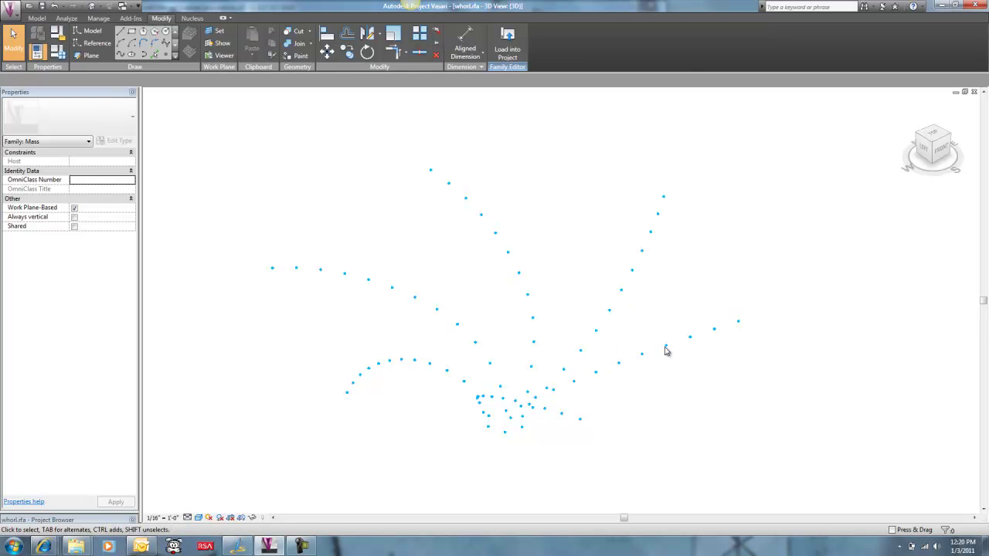
{"action": "left_click", "coordinate": [697, 378]}
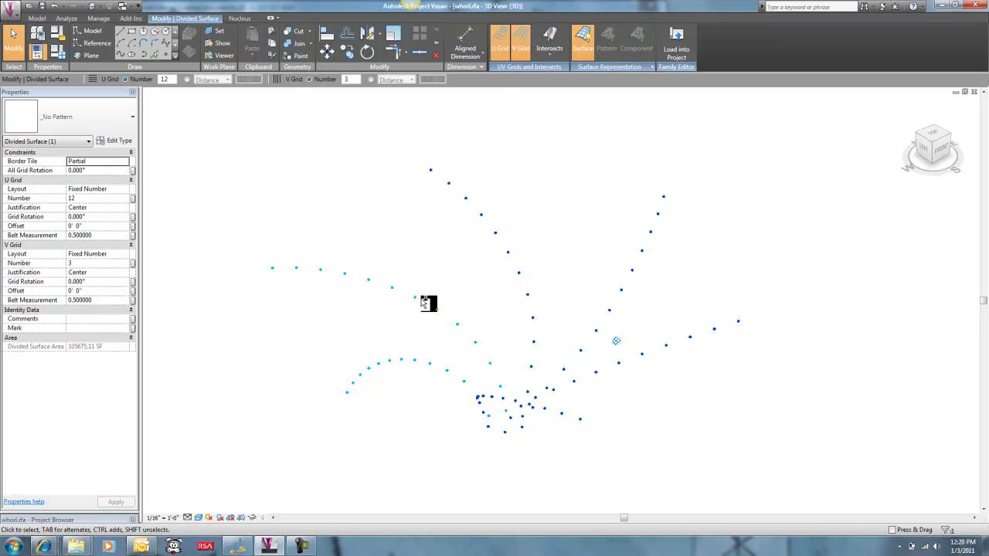
{"action": "left_click", "coordinate": [427, 303], "text": "ctrl"}
Step: Orbit the view around the selected surfaces toward a top-down angle
{"action": "middle_click_drag", "start_coordinate": [651, 399], "coordinate": [605, 422], "text": "shift"}
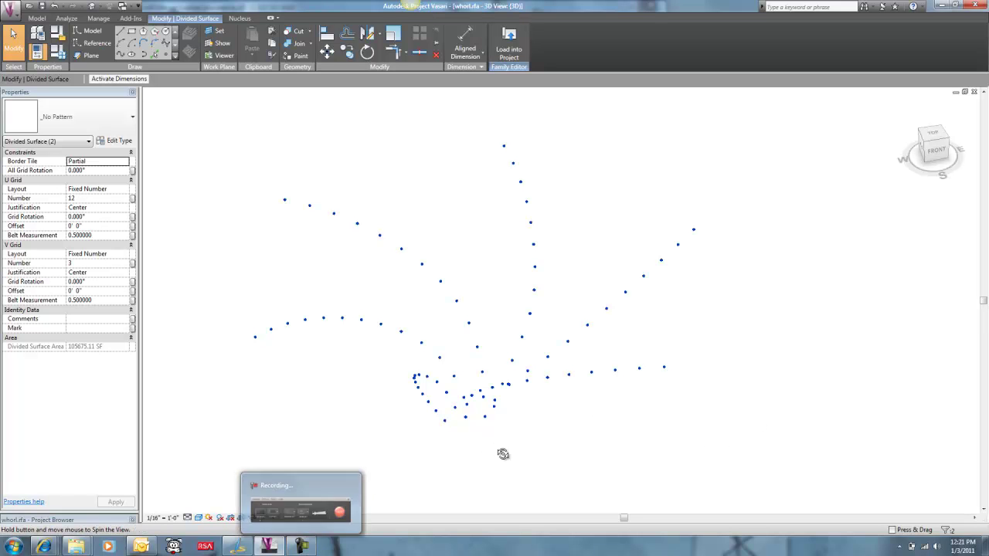
{"action": "middle_click_drag", "start_coordinate": [503, 455], "coordinate": [556, 326], "text": "shift"}
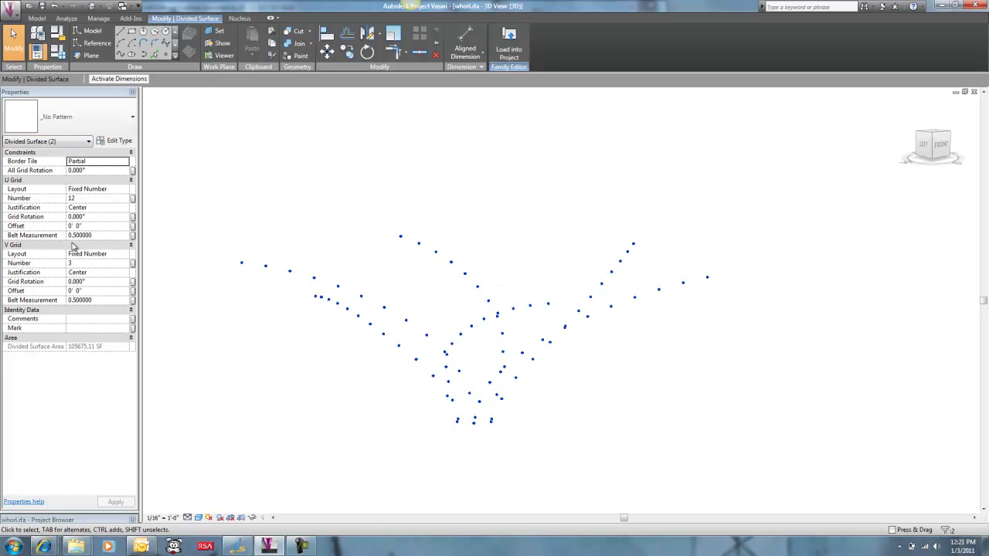
{"action": "middle_click_drag", "start_coordinate": [326, 164], "coordinate": [371, 317], "text": "shift"}
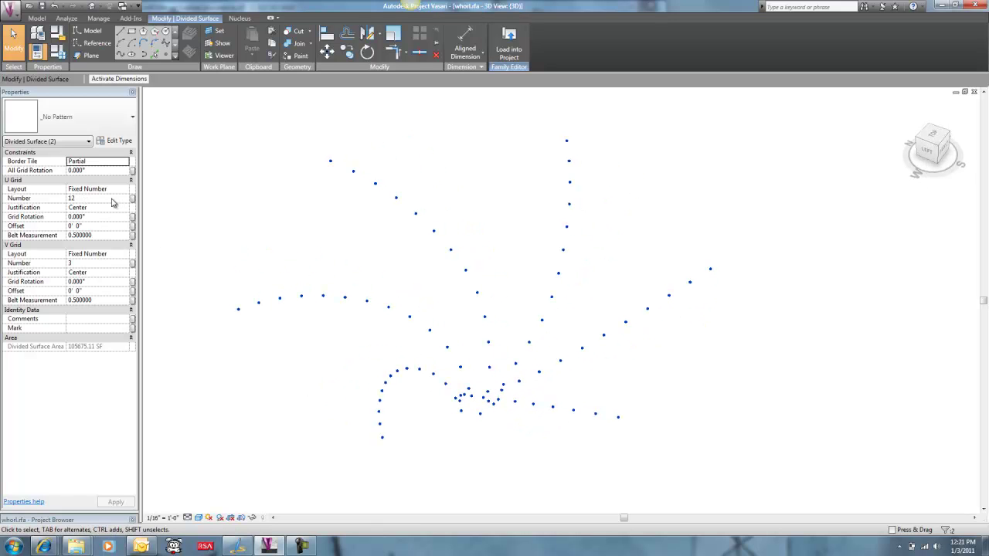
Step: Set U Grid Number to 36 and V Grid Number to 6 in Properties
{"action": "left_click", "coordinate": [101, 199]}
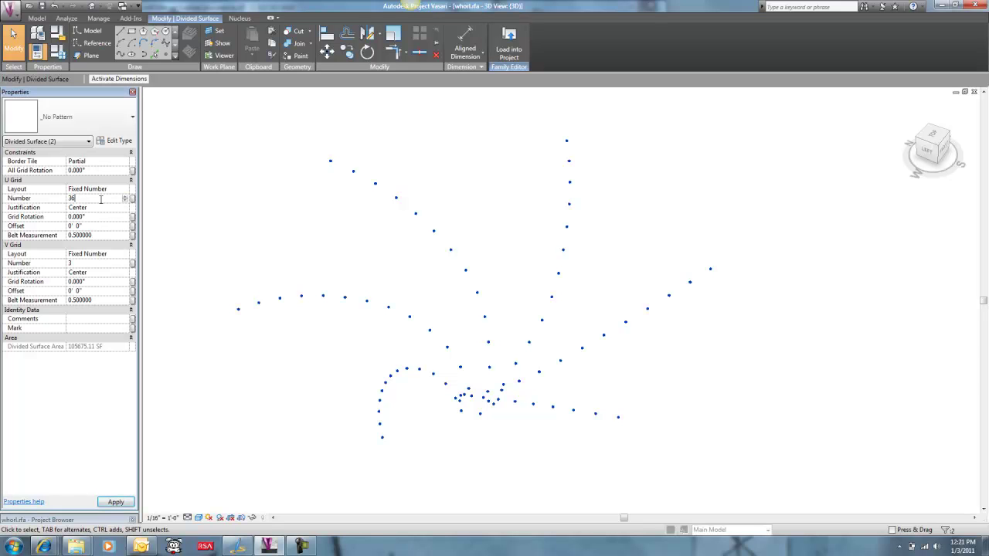
{"action": "key", "text": "Return"}
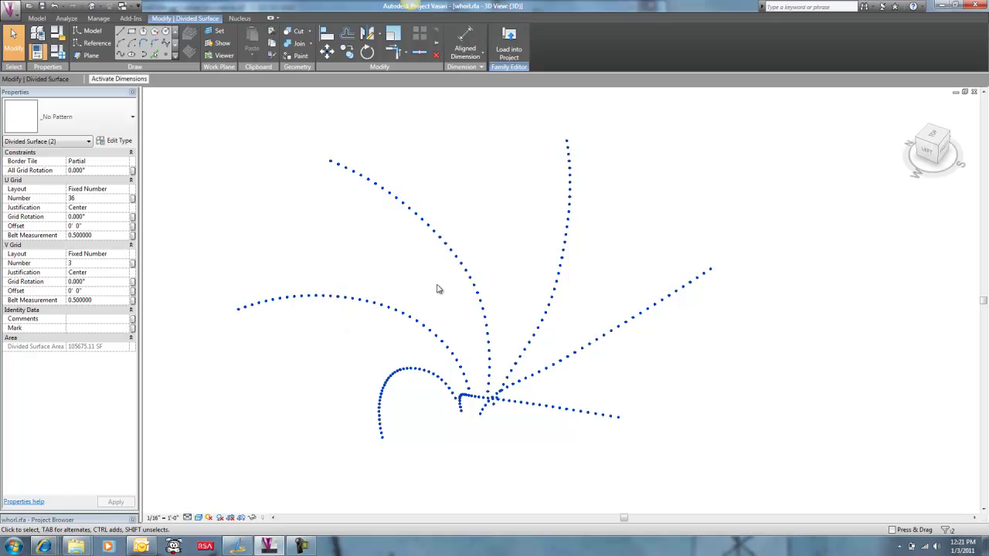
{"action": "middle_click_drag", "start_coordinate": [367, 221], "coordinate": [379, 328], "text": "shift"}
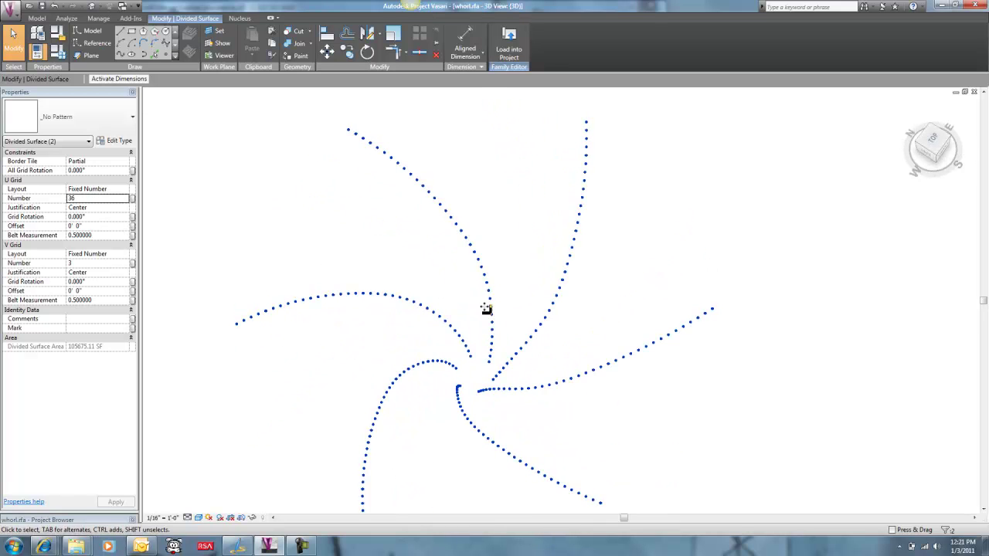
{"action": "middle_click_drag", "start_coordinate": [322, 380], "coordinate": [243, 260], "text": "shift"}
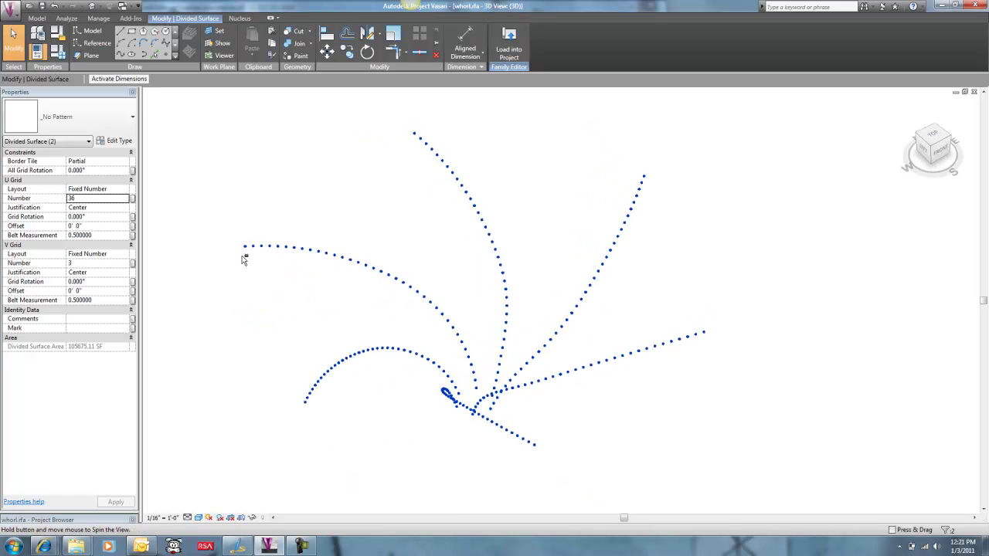
{"action": "left_click", "coordinate": [82, 263]}
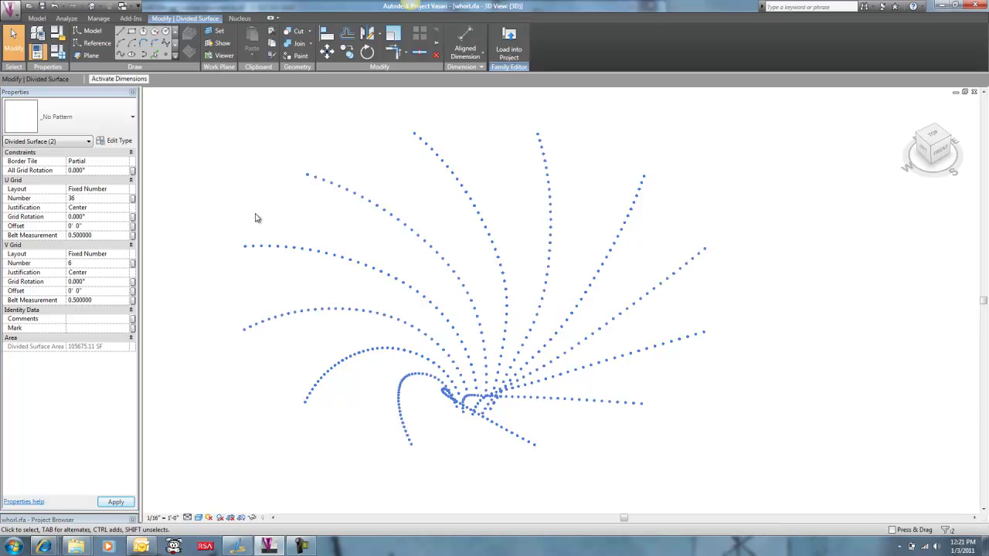
{"action": "middle_click_drag", "start_coordinate": [256, 216], "coordinate": [615, 409], "text": "shift"}
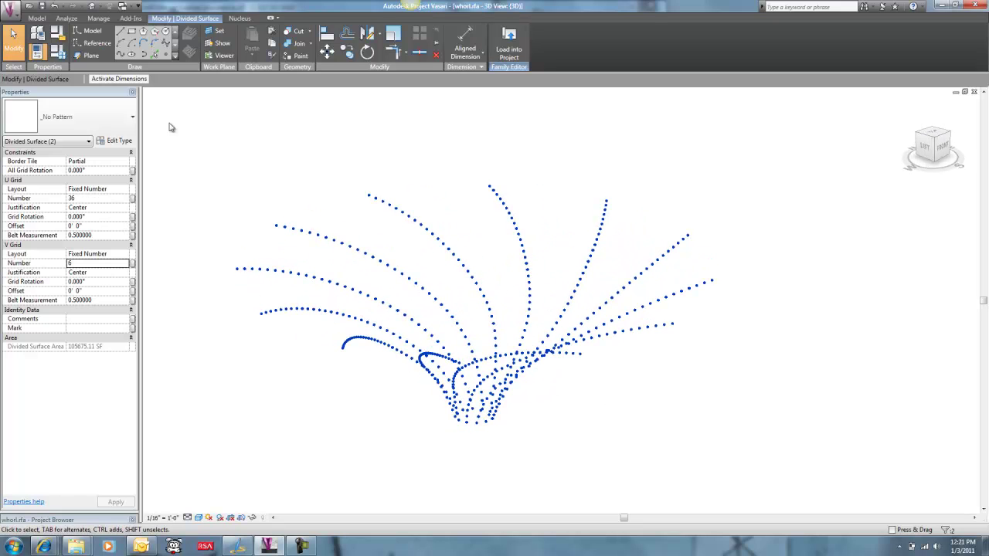
Step: Set the family's twist parameter to 45° in Family Types and inspect the tighter form
{"action": "left_click", "coordinate": [58, 51]}
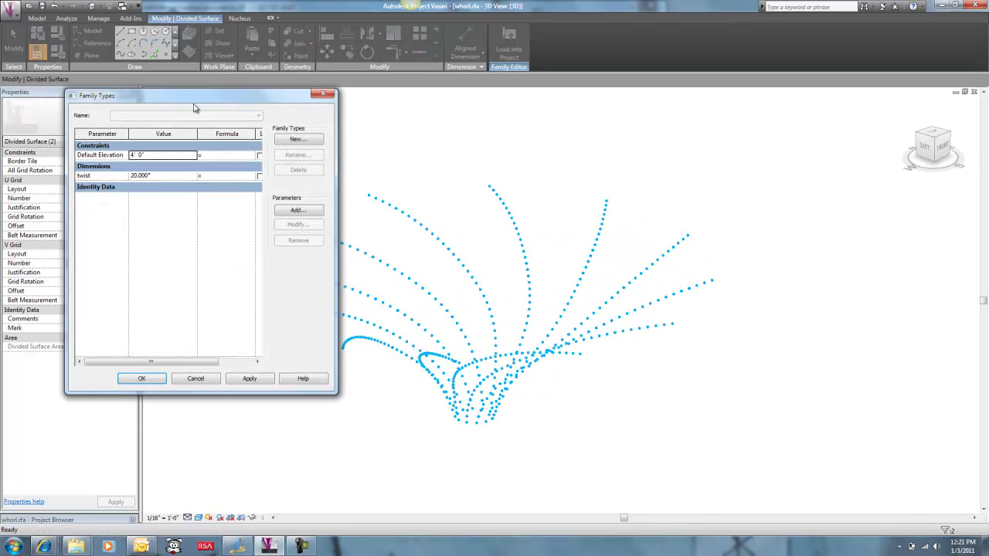
{"action": "left_click_drag", "start_coordinate": [196, 101], "coordinate": [153, 117]}
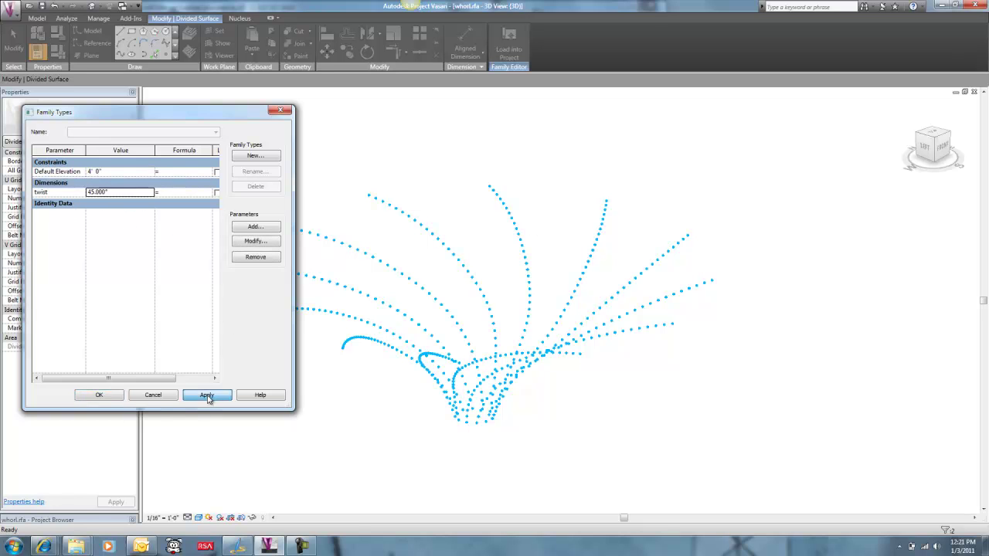
{"action": "middle_click_drag", "start_coordinate": [452, 357], "coordinate": [455, 361], "text": "shift"}
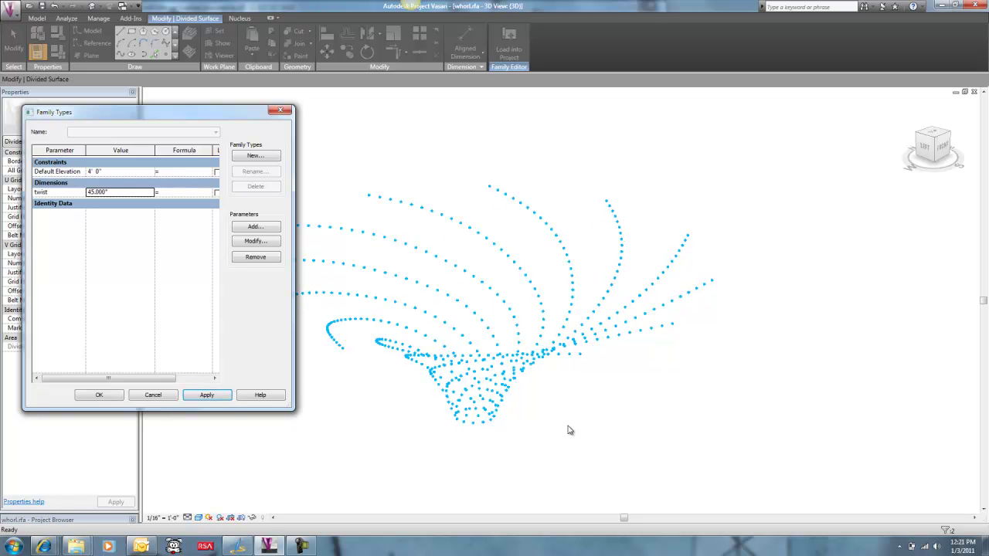
{"action": "left_click", "coordinate": [99, 395]}
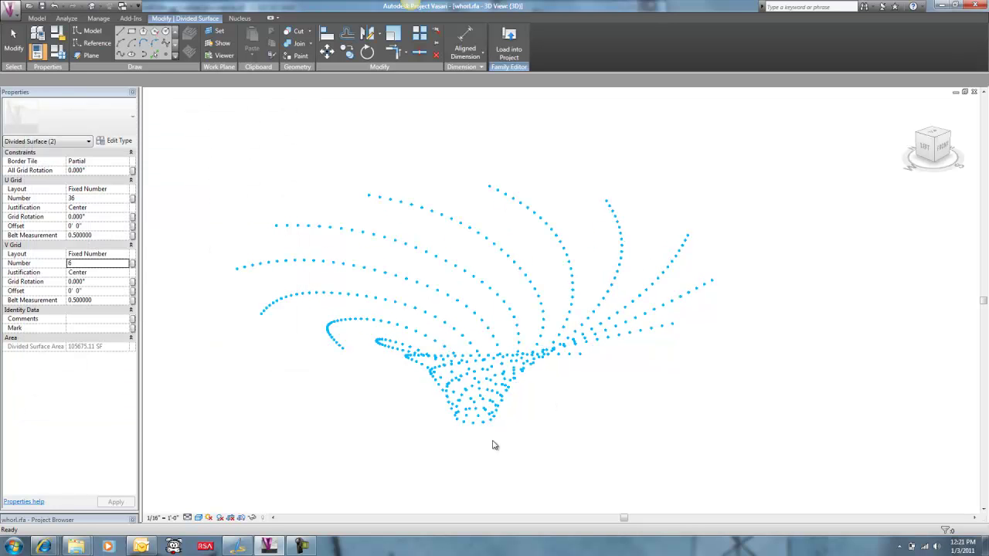
{"action": "key", "text": "Escape"}
{"action": "middle_click_drag", "start_coordinate": [486, 360], "coordinate": [534, 469], "text": "shift"}
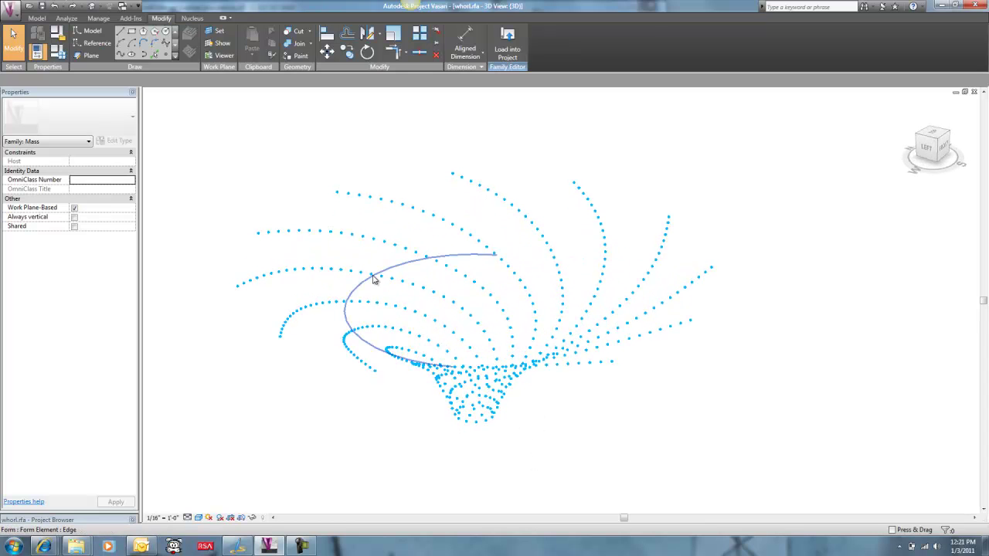
Step: Change the twist parameter to 10° in Family Types and orbit to review the curves
{"action": "left_click", "coordinate": [628, 308]}
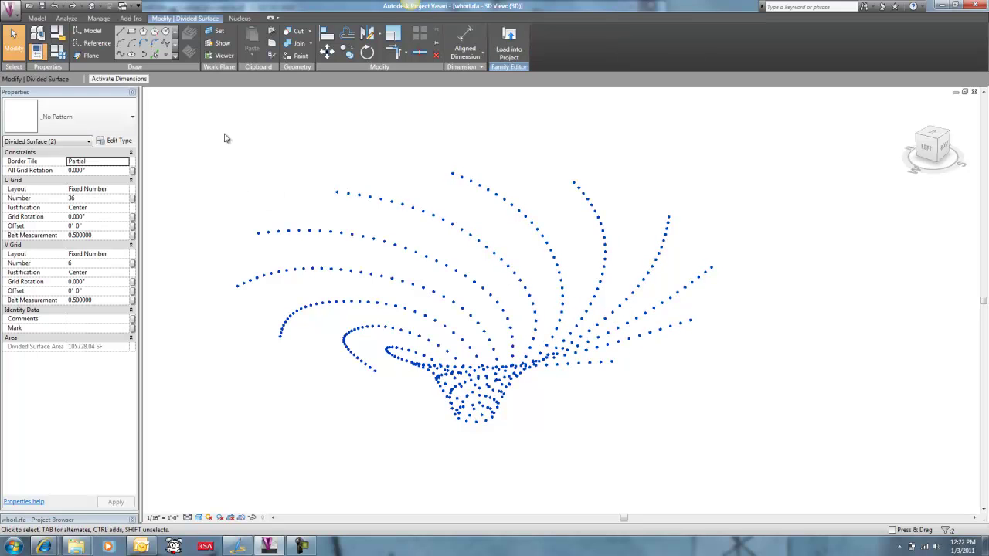
{"action": "left_click", "coordinate": [223, 136]}
{"action": "left_click", "coordinate": [37, 52]}
{"action": "left_click", "coordinate": [122, 193]}
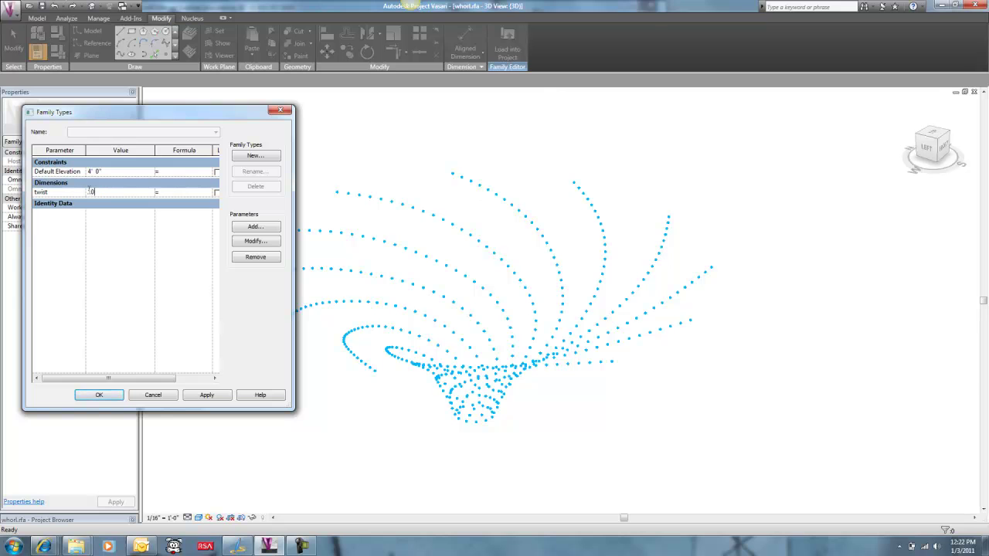
{"action": "left_click", "coordinate": [138, 172]}
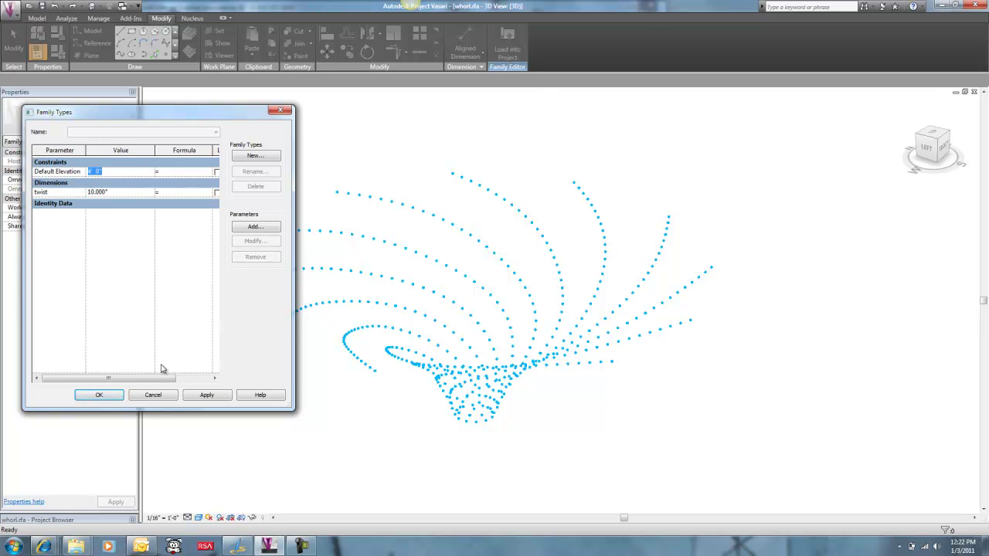
{"action": "key", "text": "Return"}
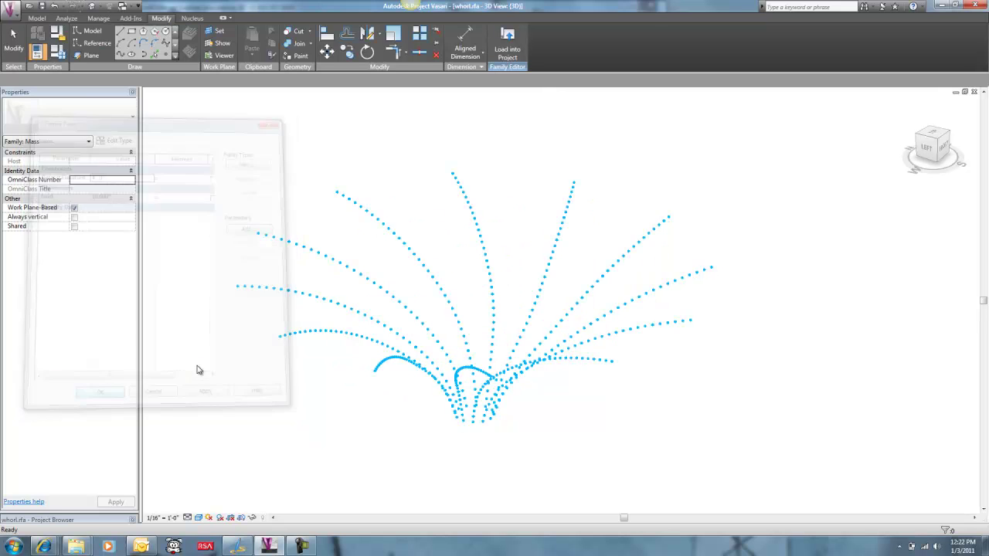
{"action": "middle_click_drag", "start_coordinate": [227, 250], "coordinate": [261, 205], "text": "shift"}
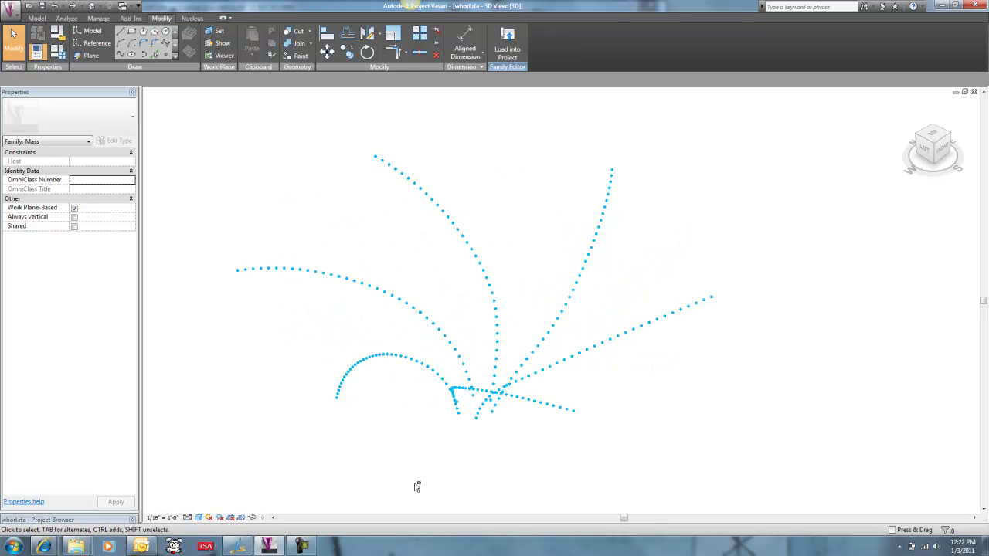
{"action": "middle_click_drag", "start_coordinate": [417, 487], "coordinate": [423, 417], "text": "shift"}
Step: Turn on Form, Reference Planes, Reference Lines and Levels in Visibility/Graphic Overrides
{"action": "key", "text": "v"}
{"action": "key", "text": "v"}
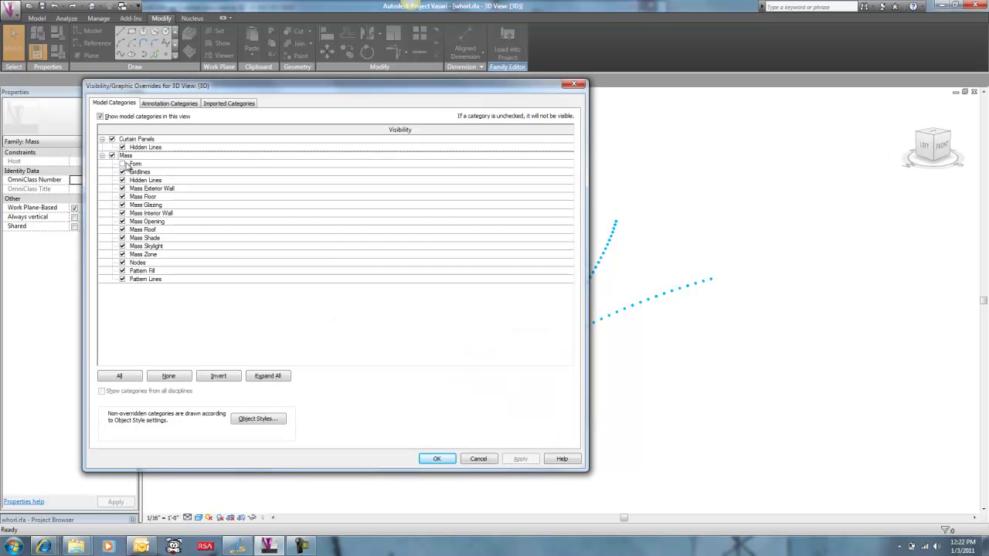
{"action": "left_click", "coordinate": [122, 164]}
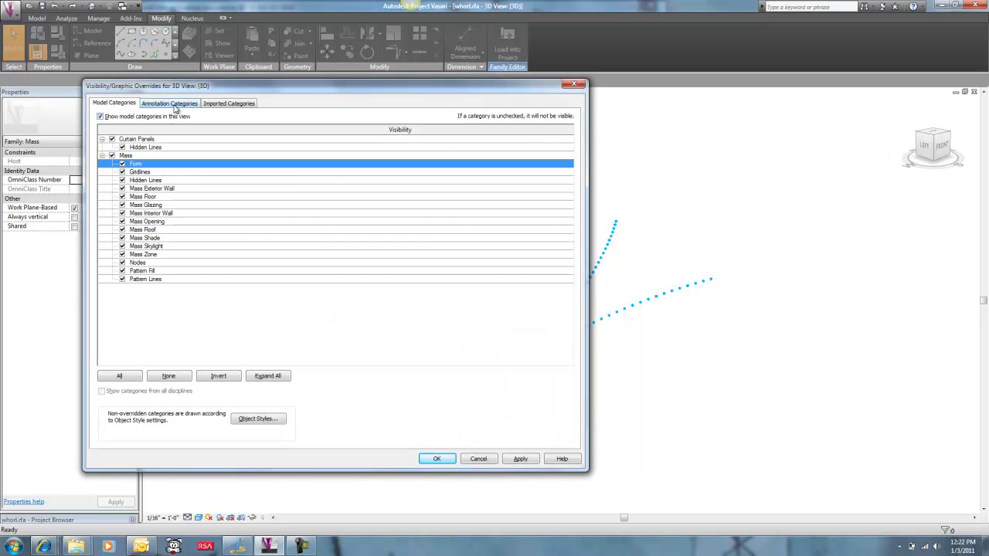
{"action": "left_click", "coordinate": [177, 104]}
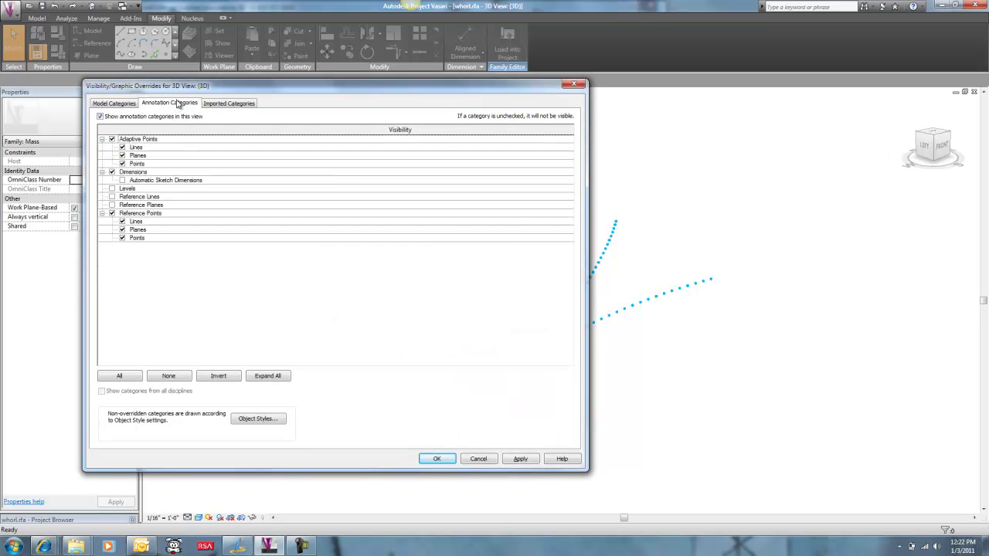
{"action": "left_click", "coordinate": [111, 205]}
{"action": "left_click", "coordinate": [113, 196]}
{"action": "left_click", "coordinate": [112, 188]}
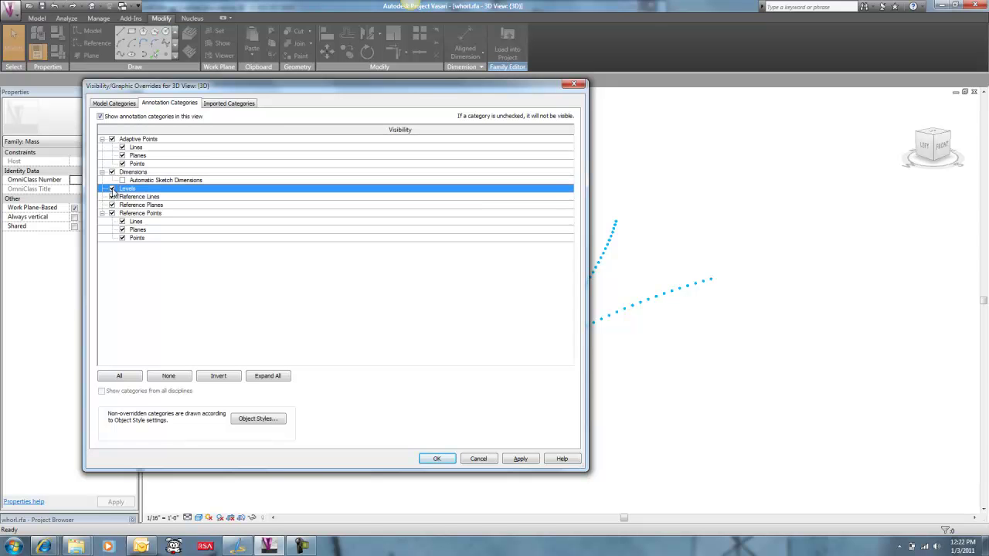
{"action": "left_click", "coordinate": [434, 459]}
Step: Clear the divided-surface point chains from the funnel mass and orbit around the smooth solid
{"action": "middle_click_drag", "start_coordinate": [280, 448], "coordinate": [259, 395], "text": "shift"}
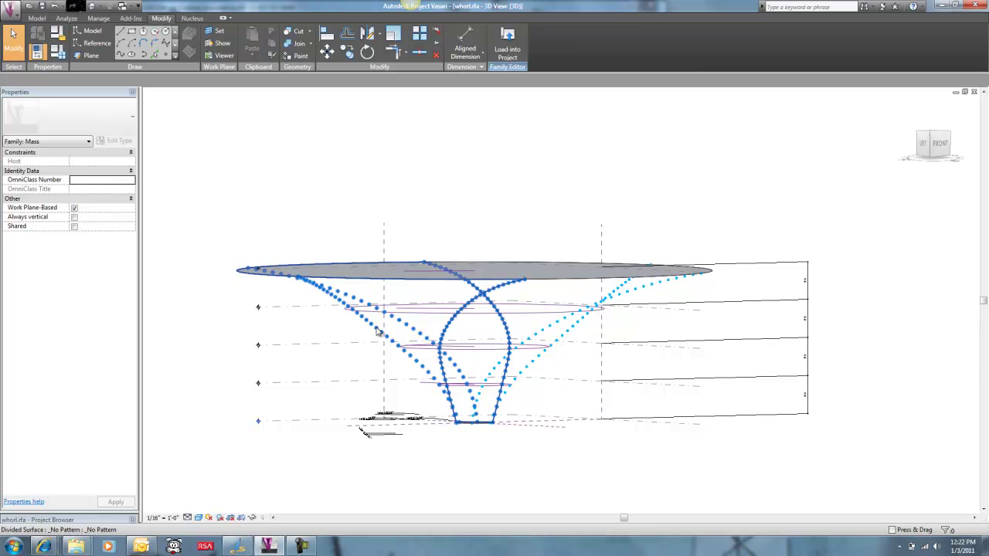
{"action": "left_click", "coordinate": [377, 332]}
{"action": "left_click", "coordinate": [395, 334]}
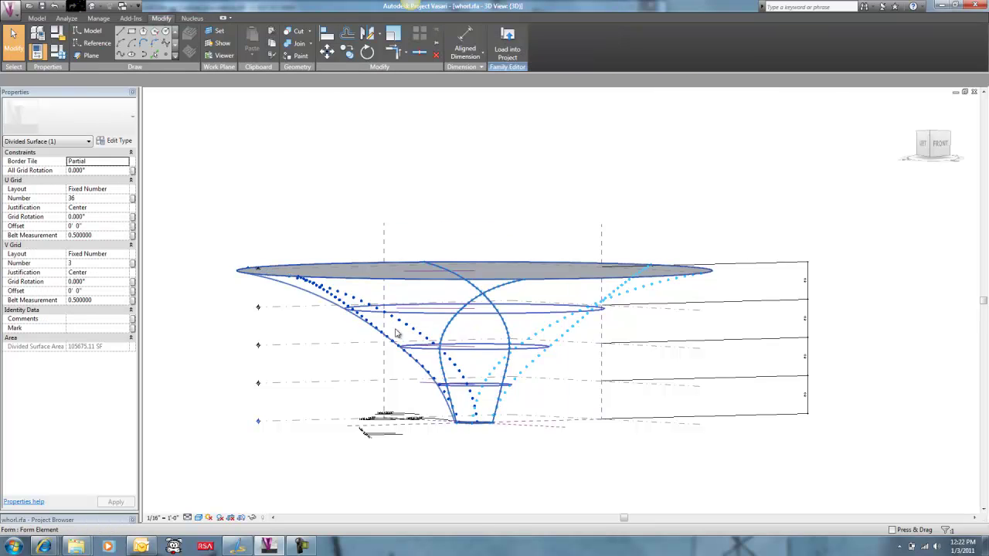
{"action": "left_click", "coordinate": [520, 338]}
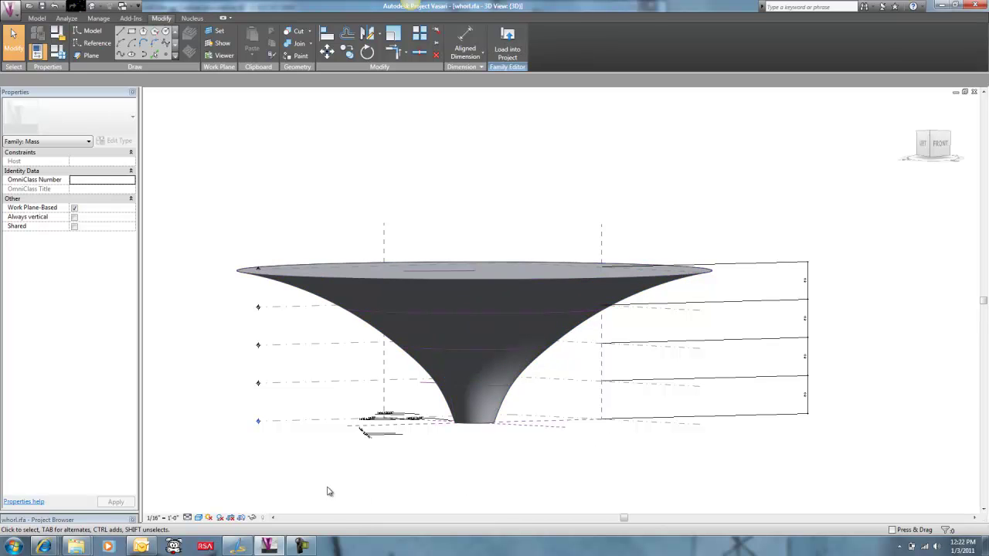
{"action": "middle_click_drag", "start_coordinate": [322, 473], "coordinate": [258, 503], "text": "shift"}
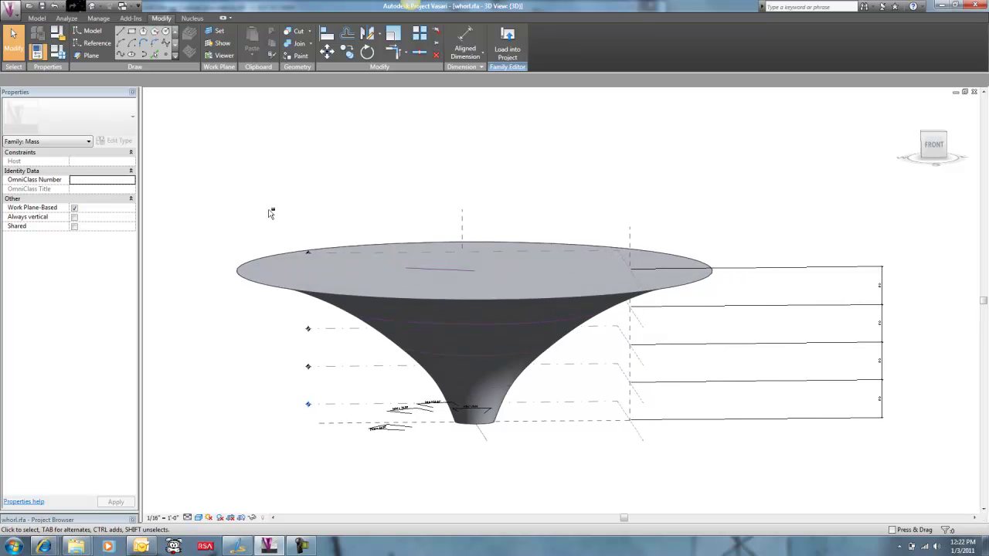
{"action": "middle_click_drag", "start_coordinate": [270, 211], "coordinate": [339, 303], "text": "shift"}
Step: Delete the funnel solid and orbit to inspect the ellipse reference lines and angular dimensions
{"action": "left_click", "coordinate": [298, 314]}
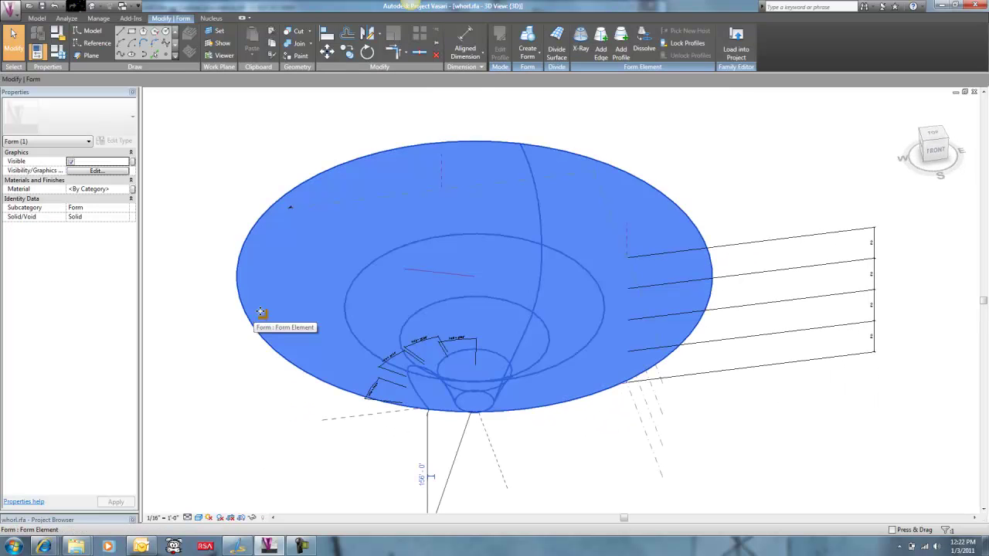
{"action": "left_click", "coordinate": [221, 296]}
{"action": "mouse_move", "coordinate": [189, 346]}
{"action": "middle_mouse_down", "text": "shift"}
{"action": "mouse_move", "coordinate": [221, 205]}
{"action": "mouse_move", "coordinate": [201, 334]}
{"action": "middle_mouse_up", "text": "shift"}
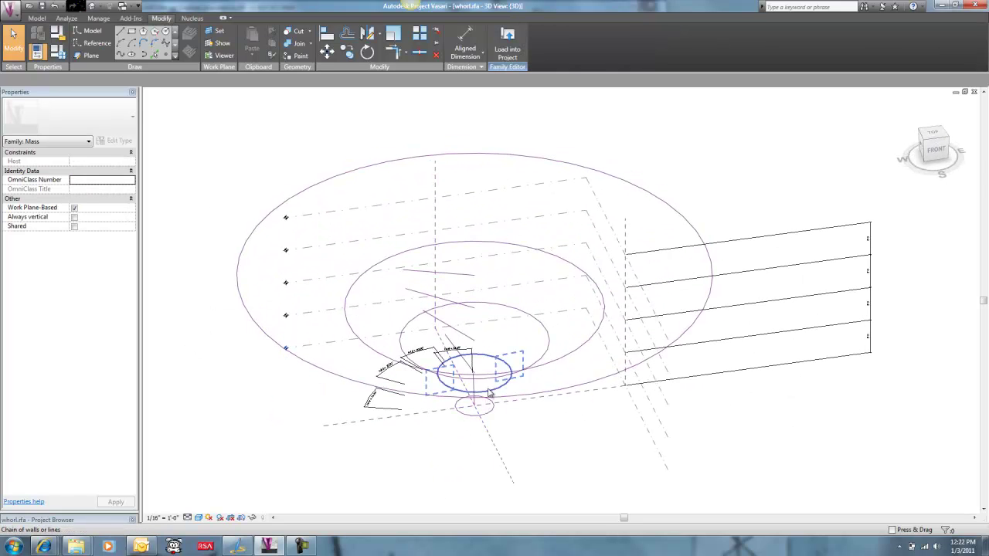
{"action": "left_click", "coordinate": [678, 212]}
{"action": "mouse_move", "coordinate": [652, 155]}
{"action": "middle_mouse_down", "text": "shift"}
{"action": "mouse_move", "coordinate": [676, 368]}
{"action": "mouse_move", "coordinate": [654, 152]}
{"action": "mouse_move", "coordinate": [682, 155]}
{"action": "mouse_move", "coordinate": [657, 169]}
{"action": "middle_mouse_up", "text": "shift"}
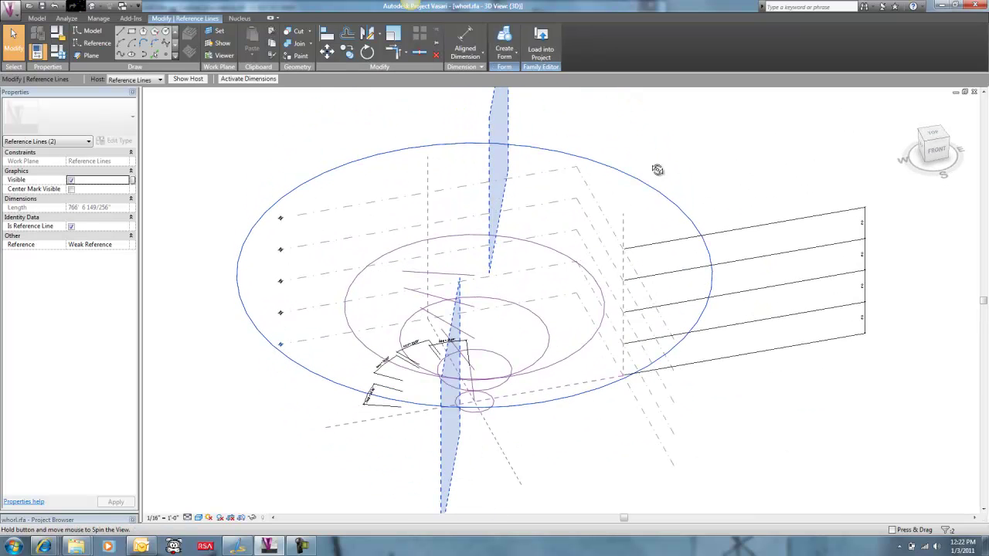
{"action": "left_click", "coordinate": [202, 149]}
{"action": "middle_click_drag", "start_coordinate": [272, 158], "coordinate": [161, 268], "text": "shift"}
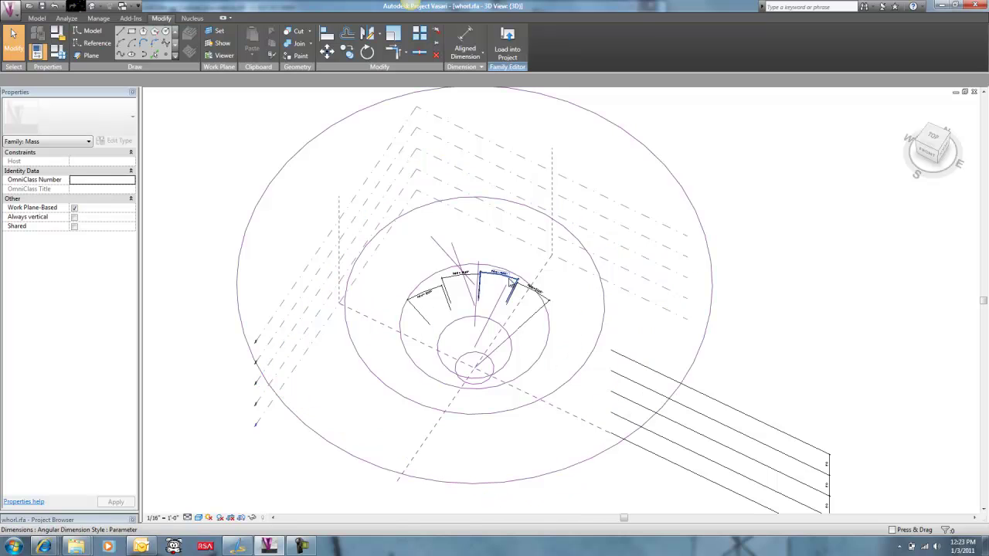
{"action": "middle_click_drag", "start_coordinate": [487, 241], "coordinate": [514, 361], "text": "shift"}
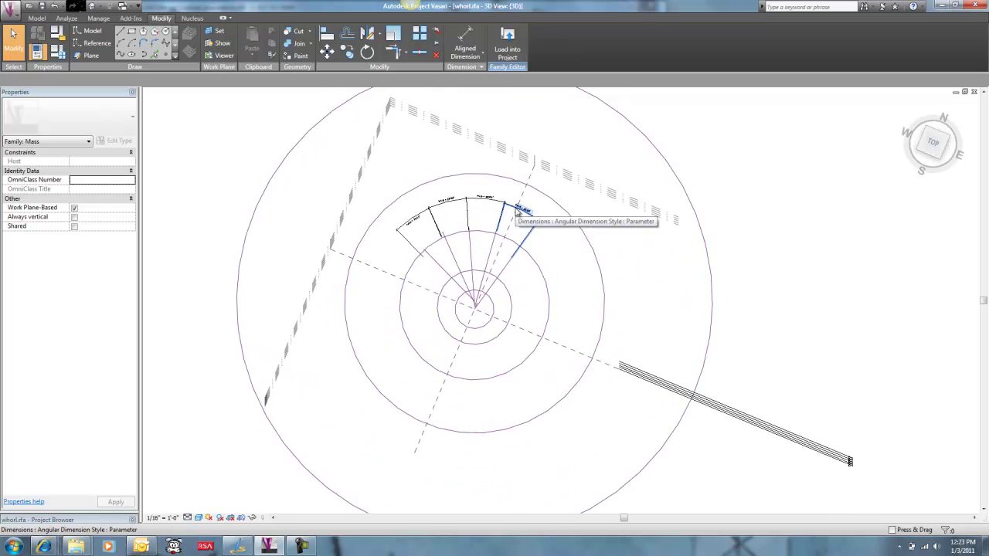
{"action": "middle_click_drag", "start_coordinate": [497, 465], "coordinate": [628, 148], "text": "shift"}
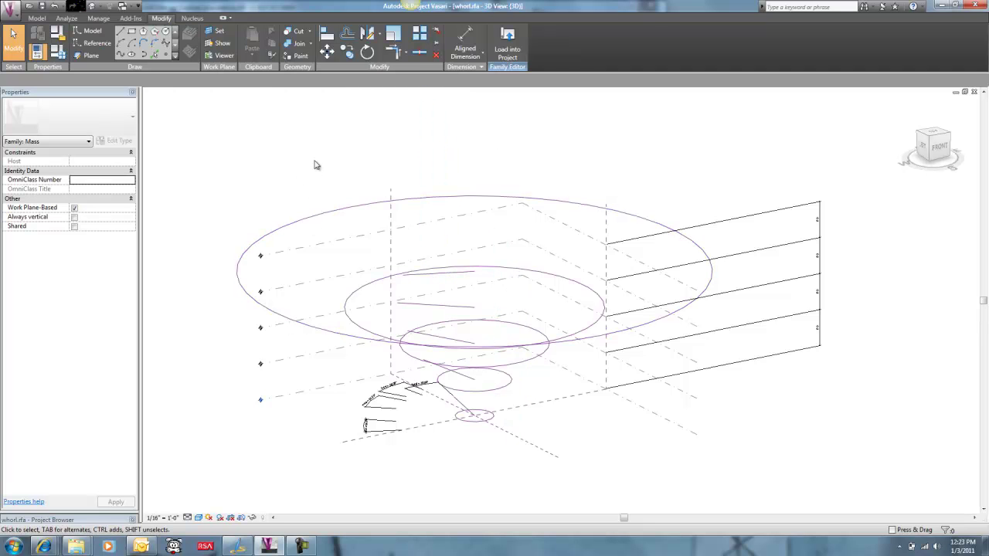
Step: Loft a Solid Form through the large top, middle and small bottom ellipses
{"action": "mouse_move", "coordinate": [313, 153]}
{"action": "middle_mouse_down", "text": "shift"}
{"action": "mouse_move", "coordinate": [322, 193]}
{"action": "mouse_move", "coordinate": [314, 163]}
{"action": "middle_mouse_up", "text": "shift"}
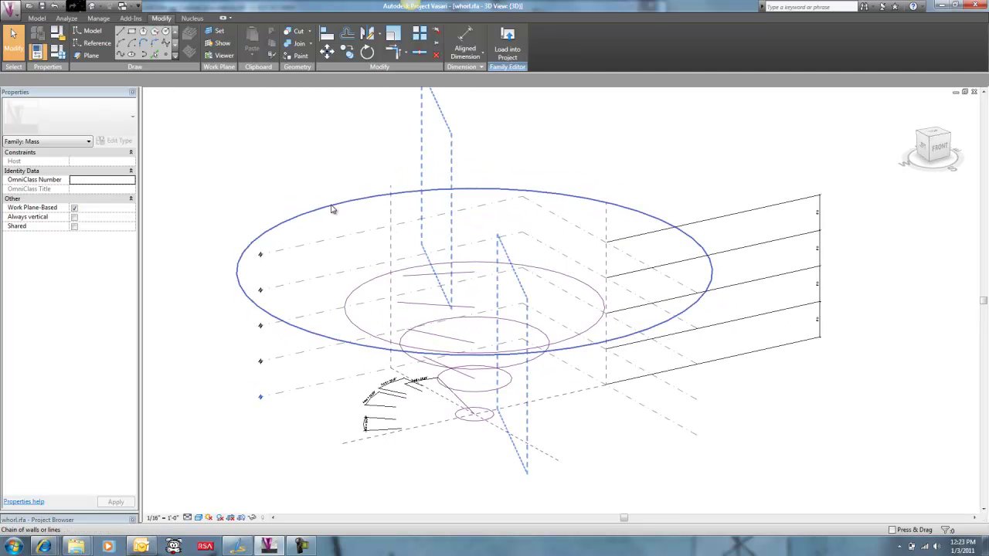
{"action": "left_click", "coordinate": [379, 273]}
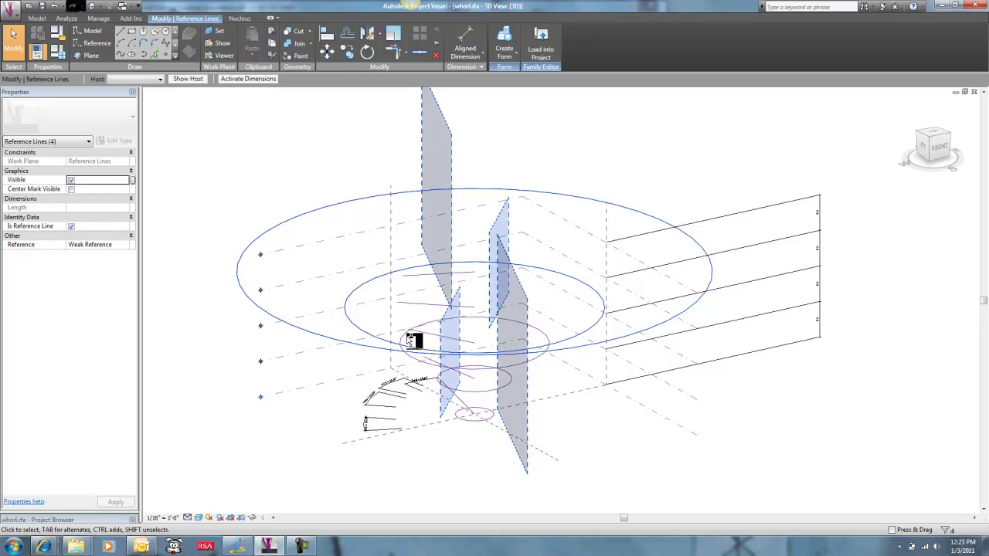
{"action": "left_click", "coordinate": [473, 383], "text": "ctrl"}
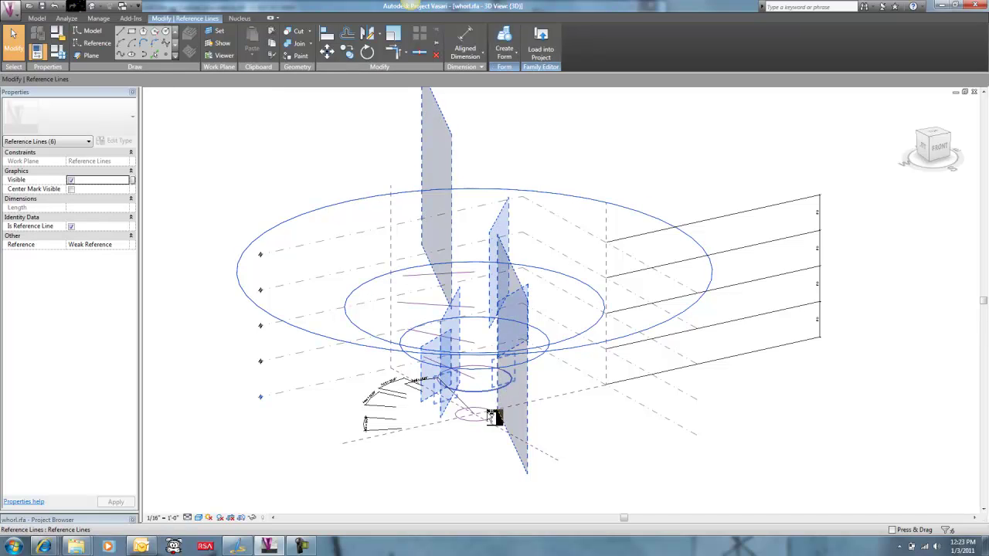
{"action": "left_click", "coordinate": [477, 419], "text": "ctrl"}
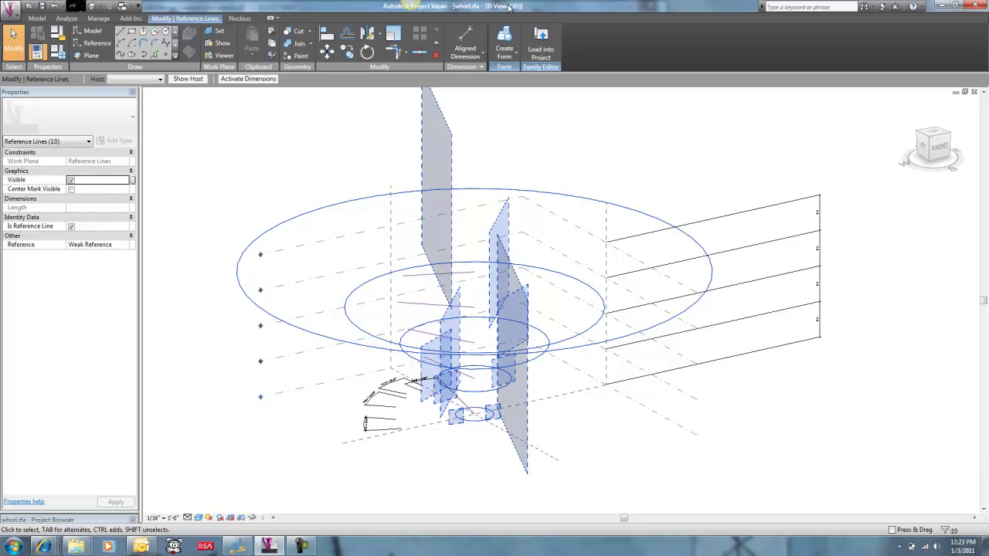
{"action": "left_click", "coordinate": [503, 37]}
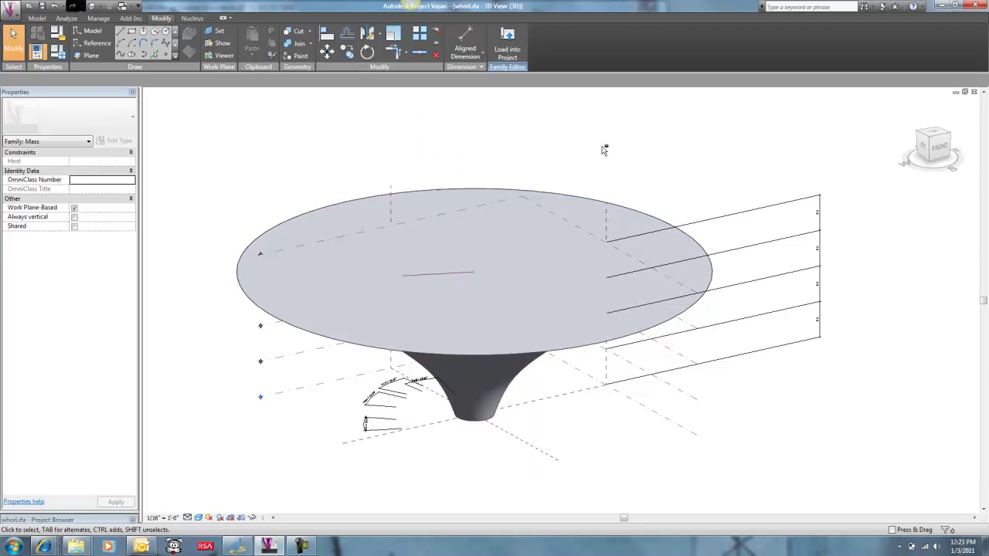
{"action": "middle_click_drag", "start_coordinate": [603, 150], "coordinate": [523, 67], "text": "shift"}
{"action": "middle_click_drag", "start_coordinate": [713, 172], "coordinate": [717, 238], "text": "shift"}
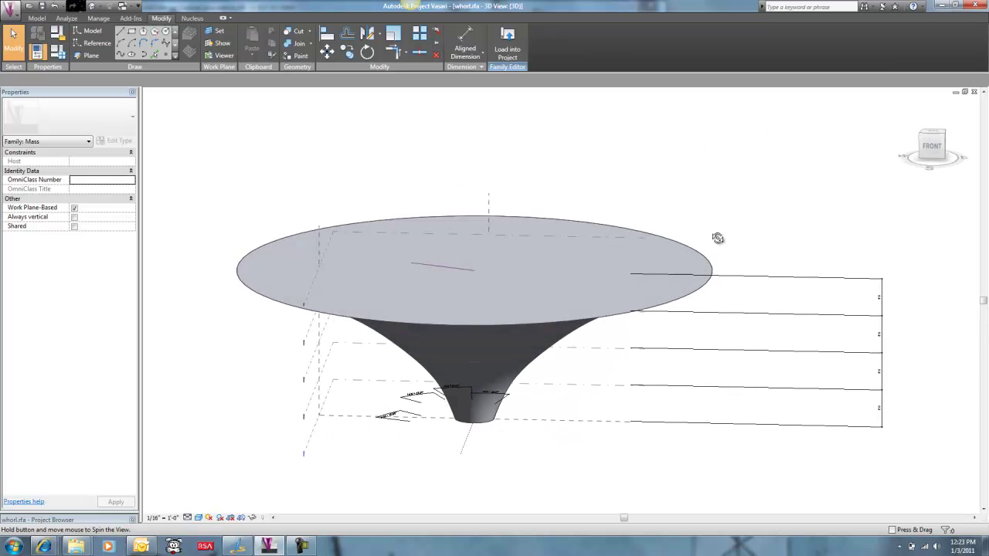
Step: Raise Level 4 from 117' to 128' to reshape the funnel's upper profile
{"action": "left_click", "coordinate": [307, 342]}
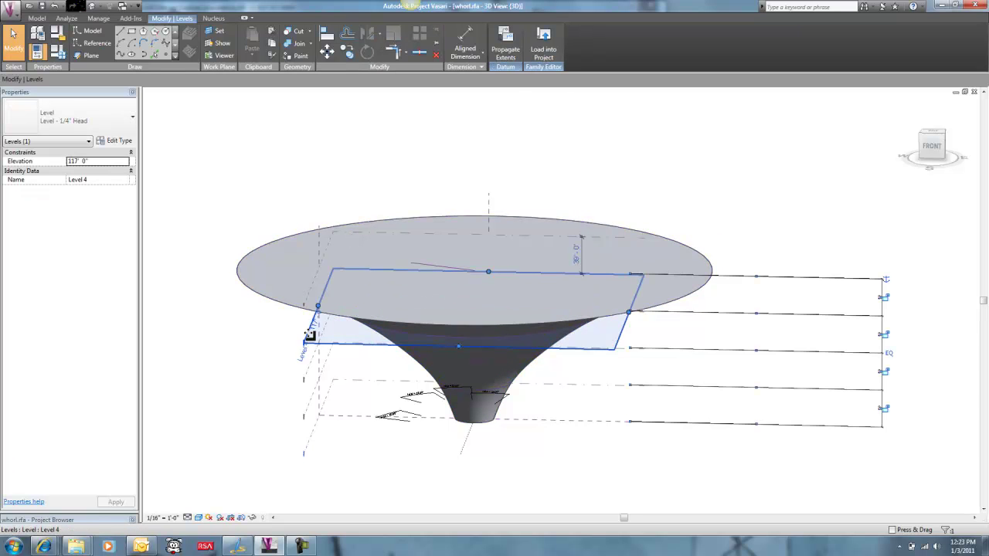
{"action": "left_click_drag", "start_coordinate": [310, 326], "coordinate": [309, 325]}
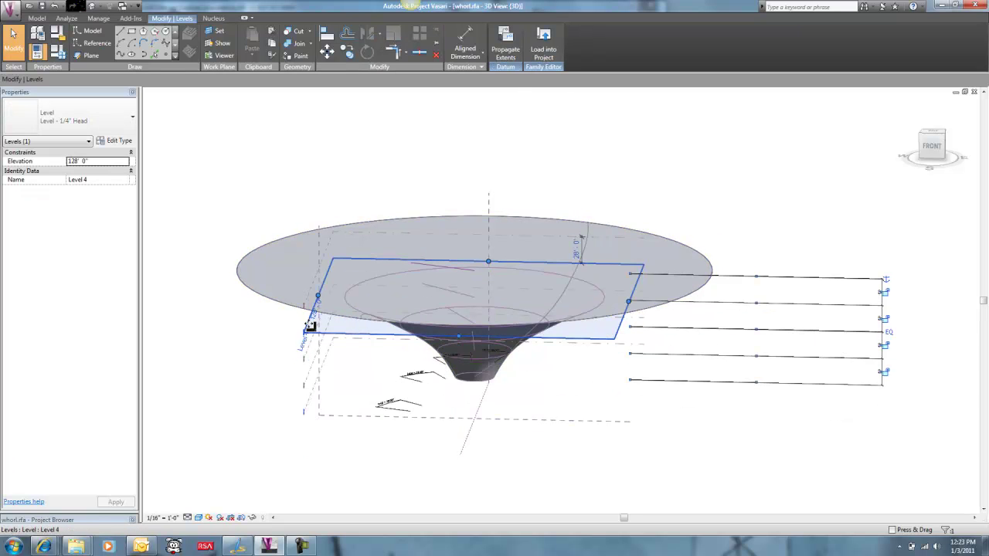
{"action": "middle_click_drag", "start_coordinate": [309, 326], "coordinate": [255, 280], "text": "shift"}
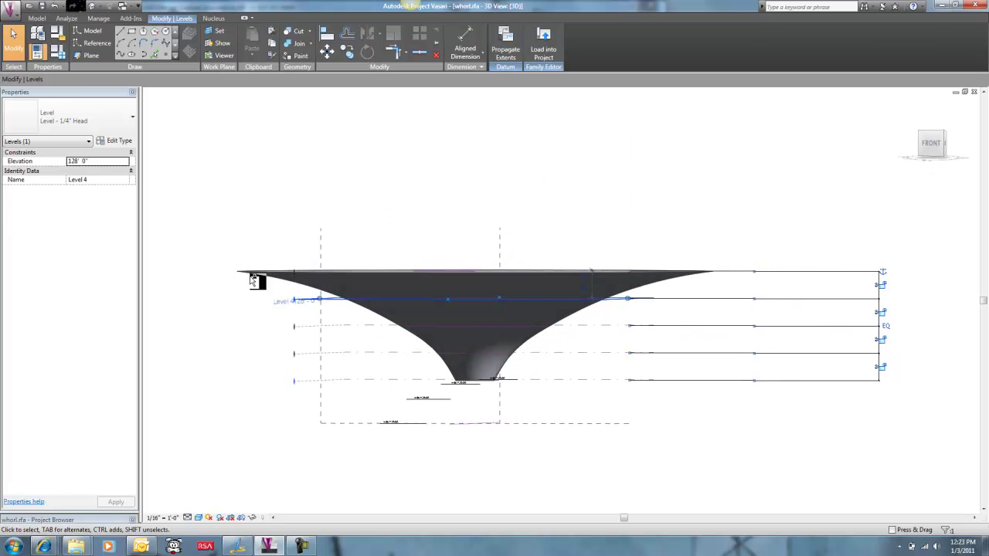
Step: Tab-select the funnel's two reference lines and orbit to a near side view
{"action": "left_click", "coordinate": [259, 276]}
{"action": "middle_click_drag", "start_coordinate": [347, 181], "coordinate": [244, 258], "text": "shift"}
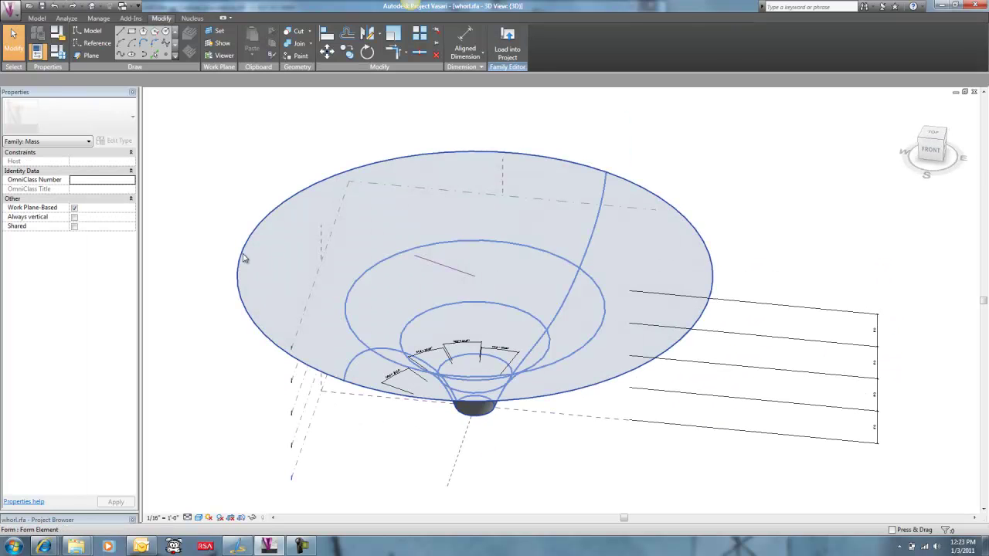
{"action": "key", "text": "Tab"}
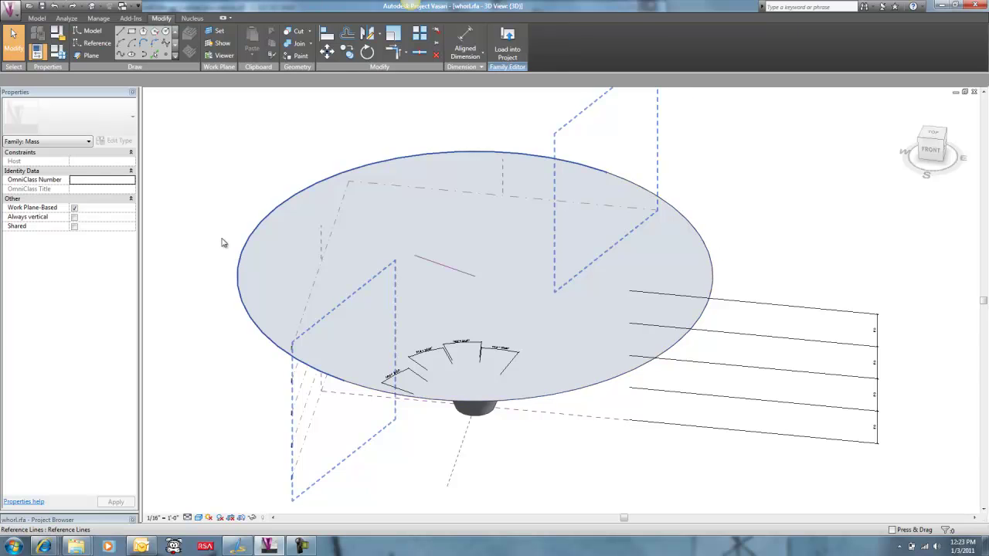
{"action": "left_click", "coordinate": [223, 243]}
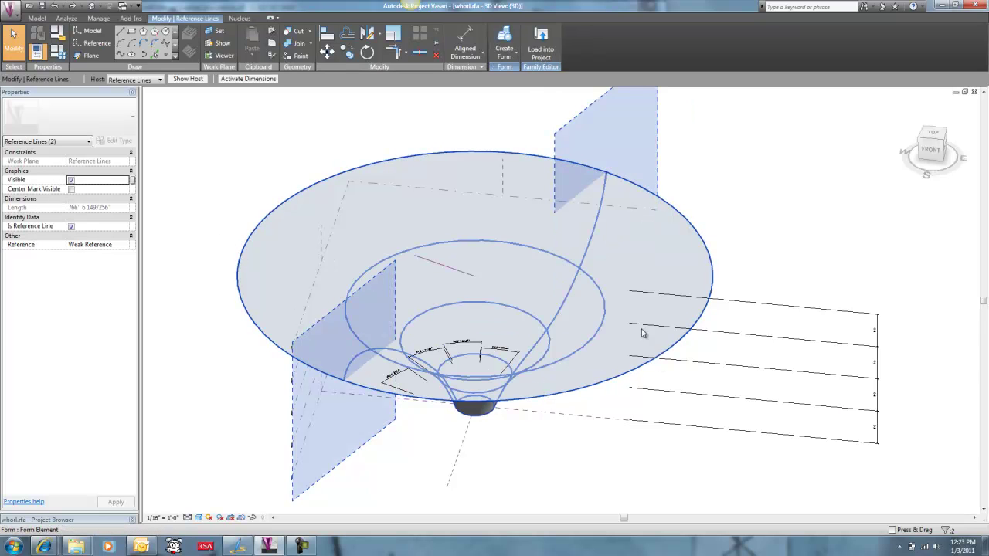
{"action": "left_click", "coordinate": [461, 127]}
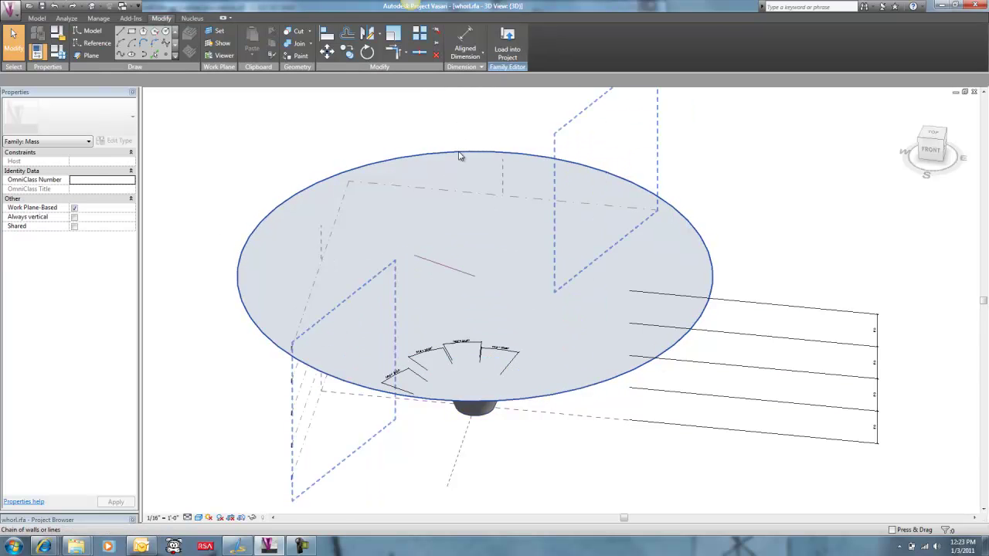
{"action": "left_click", "coordinate": [461, 137]}
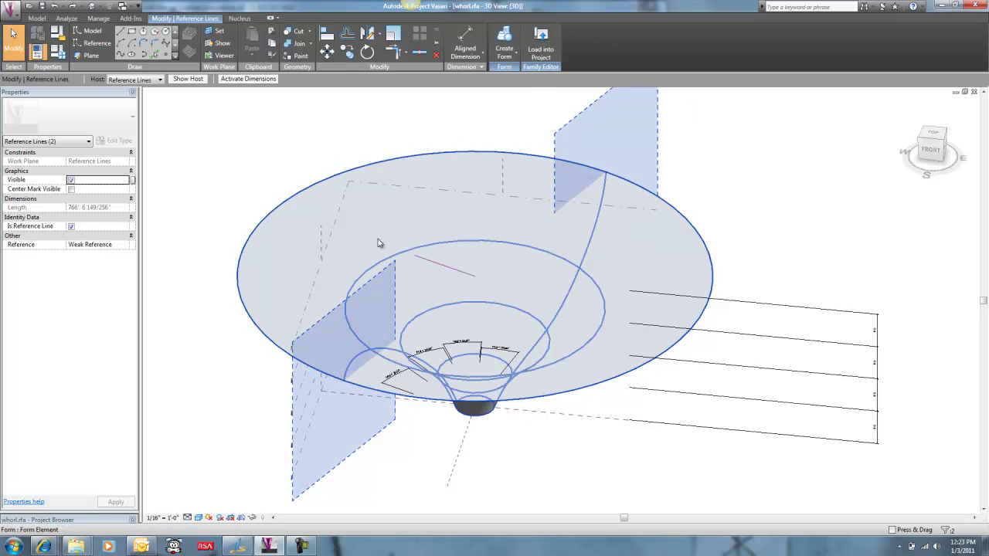
{"action": "middle_click_drag", "start_coordinate": [589, 404], "coordinate": [691, 198], "text": "shift"}
{"action": "left_click", "coordinate": [692, 198]}
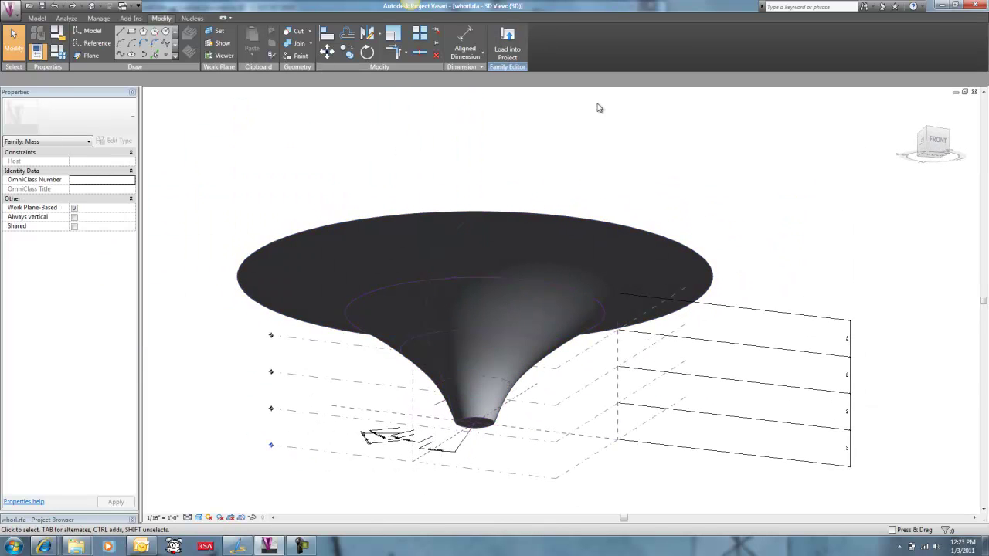
Step: Select both halves of the funnel surface and apply Divide Surface with U and V Number 12
{"action": "mouse_move", "coordinate": [595, 104]}
{"action": "middle_mouse_down", "text": "shift"}
{"action": "mouse_move", "coordinate": [662, 194]}
{"action": "mouse_move", "coordinate": [556, 174]}
{"action": "mouse_move", "coordinate": [605, 115]}
{"action": "middle_mouse_up", "text": "shift"}
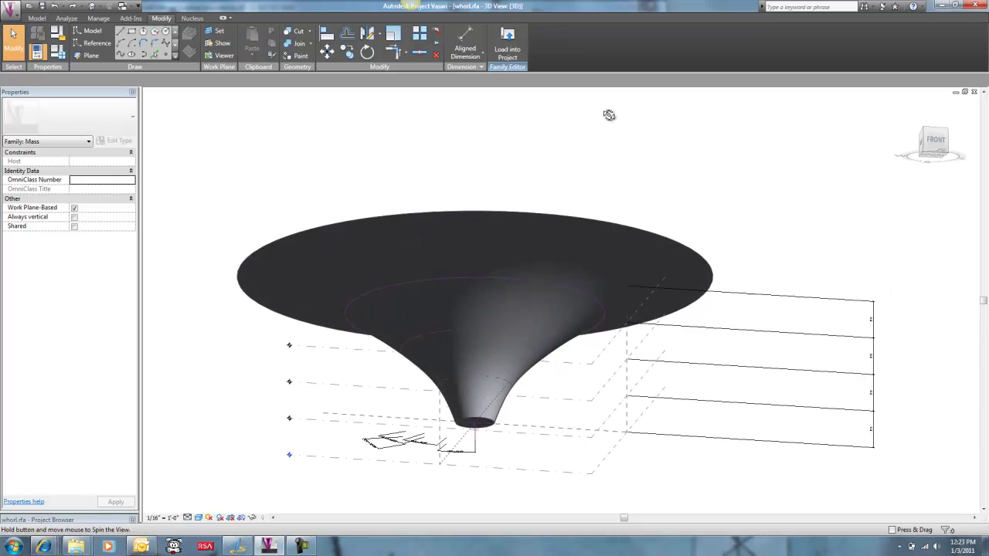
{"action": "left_click", "coordinate": [552, 270]}
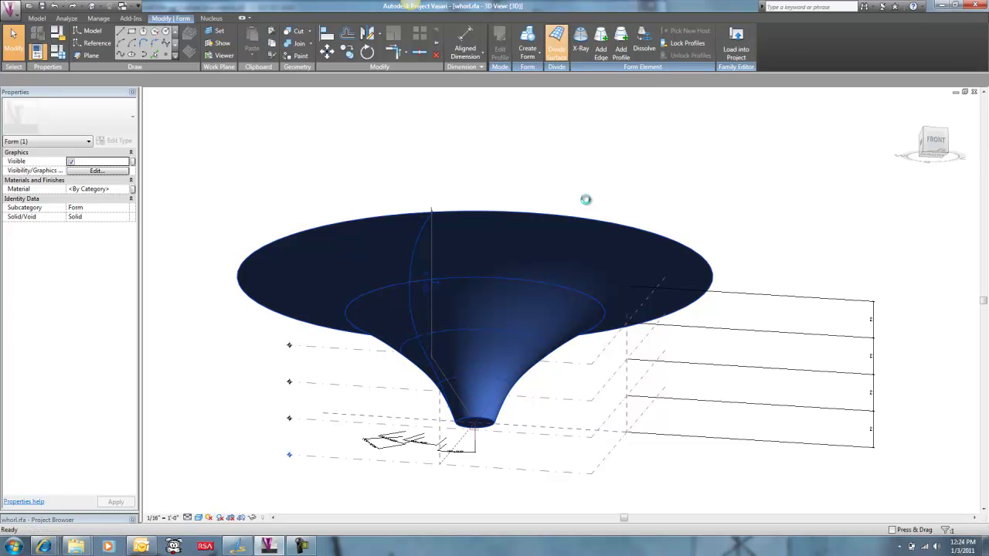
{"action": "mouse_move", "coordinate": [468, 183]}
{"action": "middle_mouse_down", "text": "shift"}
{"action": "mouse_move", "coordinate": [532, 418]}
{"action": "mouse_move", "coordinate": [524, 183]}
{"action": "middle_mouse_up", "text": "shift"}
{"action": "left_click", "coordinate": [532, 193]}
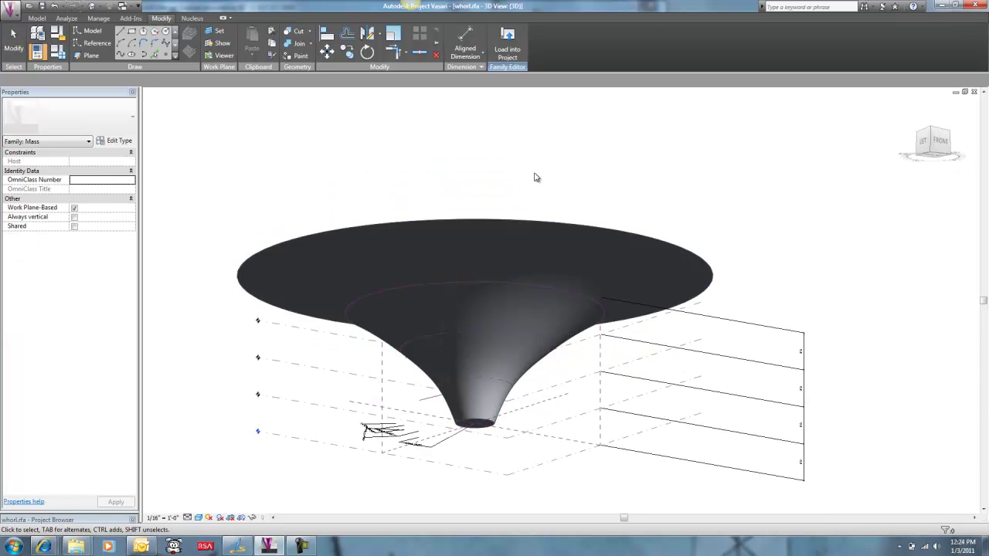
{"action": "left_click", "coordinate": [535, 255]}
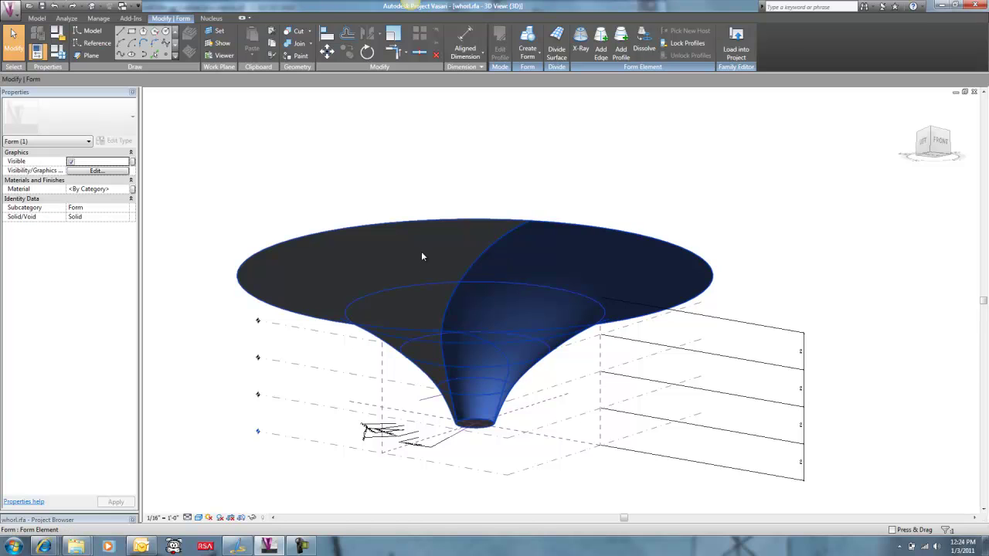
{"action": "left_click", "coordinate": [424, 256]}
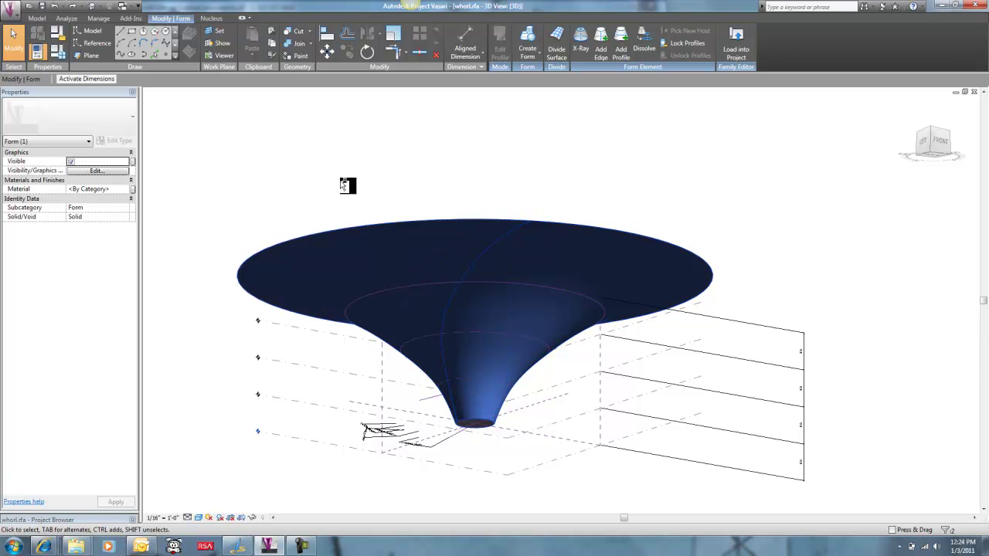
{"action": "left_click", "coordinate": [557, 42]}
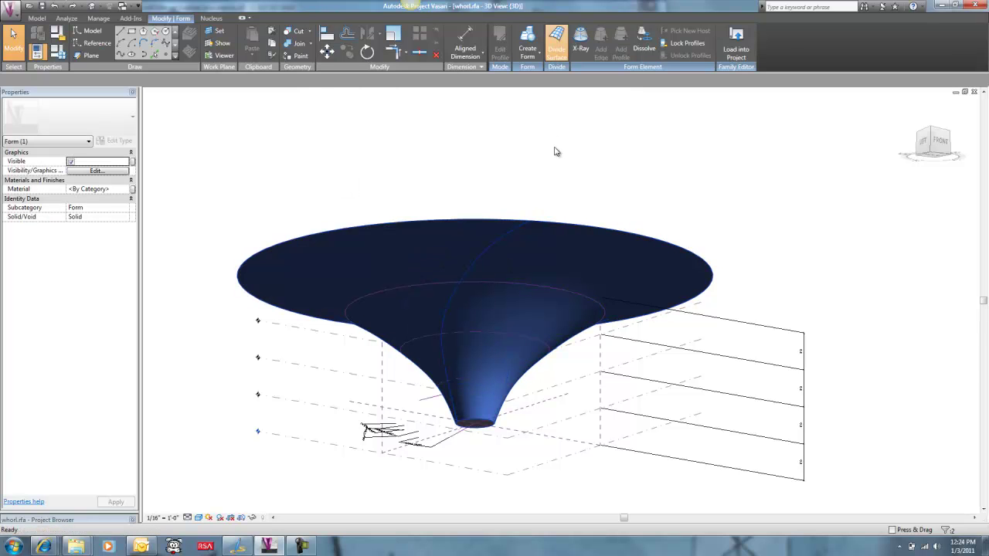
{"action": "middle_click_drag", "start_coordinate": [530, 144], "coordinate": [471, 364], "text": "shift"}
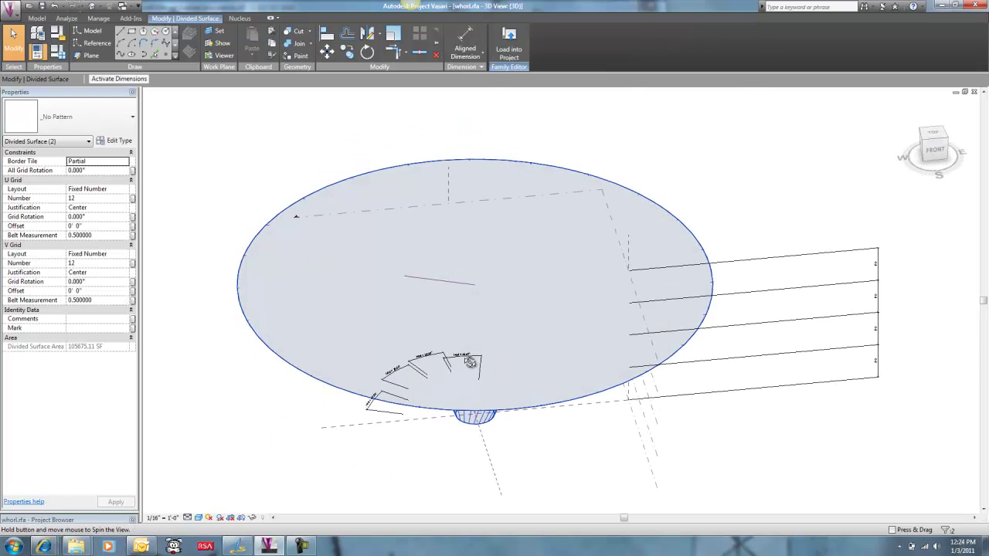
Step: Use VG to hide Form, Levels, Reference Lines and Reference Planes, leaving only the whorl grid
{"action": "key", "text": "v"}
{"action": "key", "text": "g"}
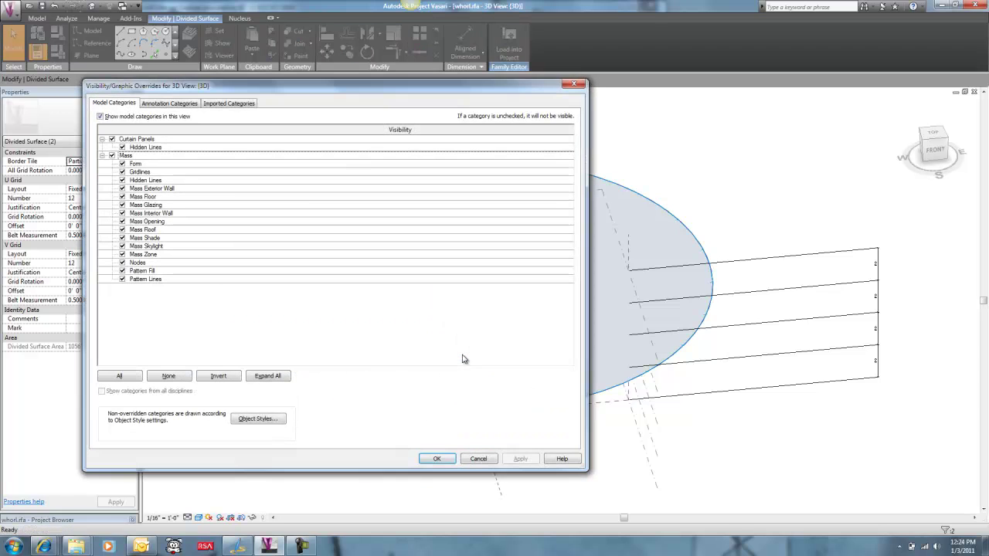
{"action": "left_click", "coordinate": [122, 166]}
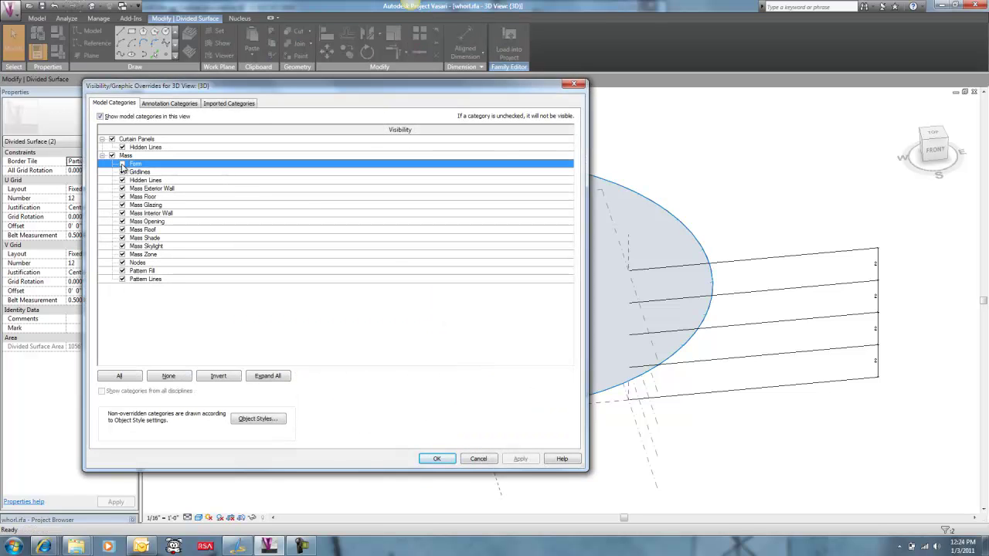
{"action": "left_click", "coordinate": [162, 105]}
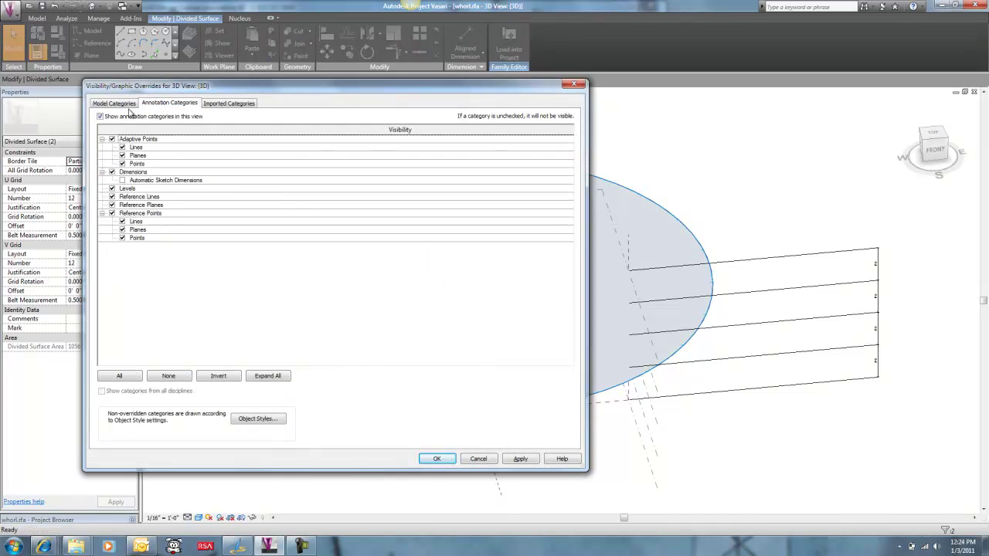
{"action": "left_click", "coordinate": [112, 188]}
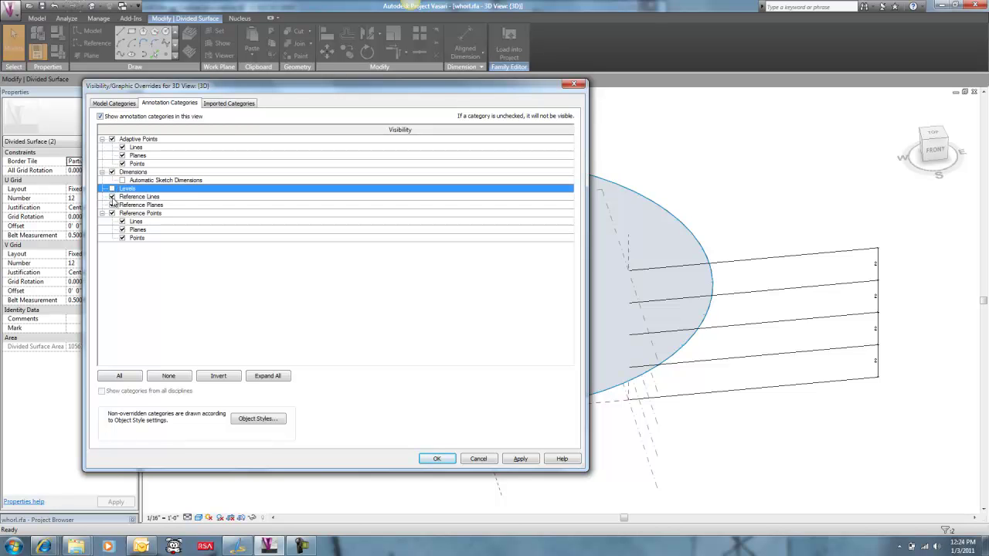
{"action": "left_click", "coordinate": [113, 197]}
{"action": "left_click", "coordinate": [112, 205]}
{"action": "left_click", "coordinate": [438, 458]}
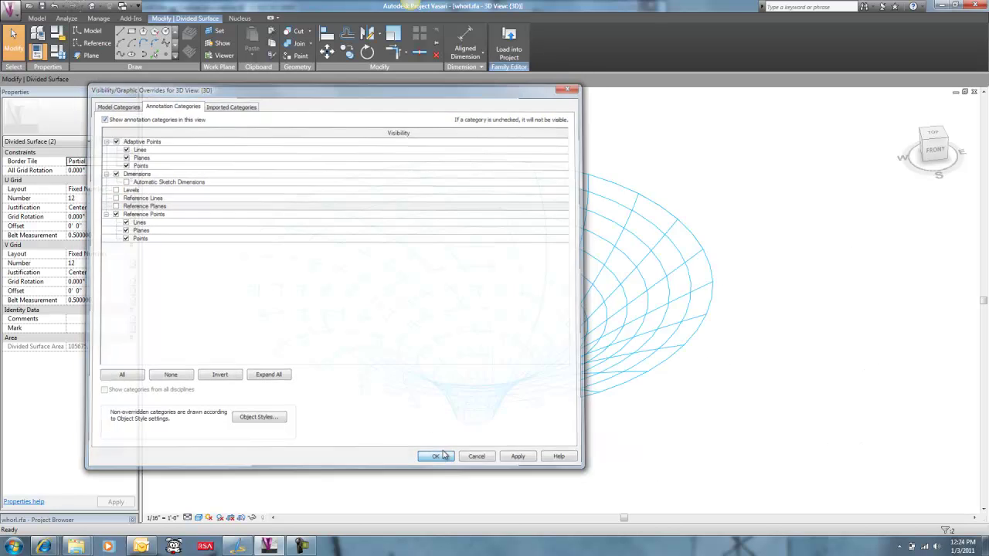
{"action": "middle_click_drag", "start_coordinate": [216, 203], "coordinate": [368, 290], "text": "shift"}
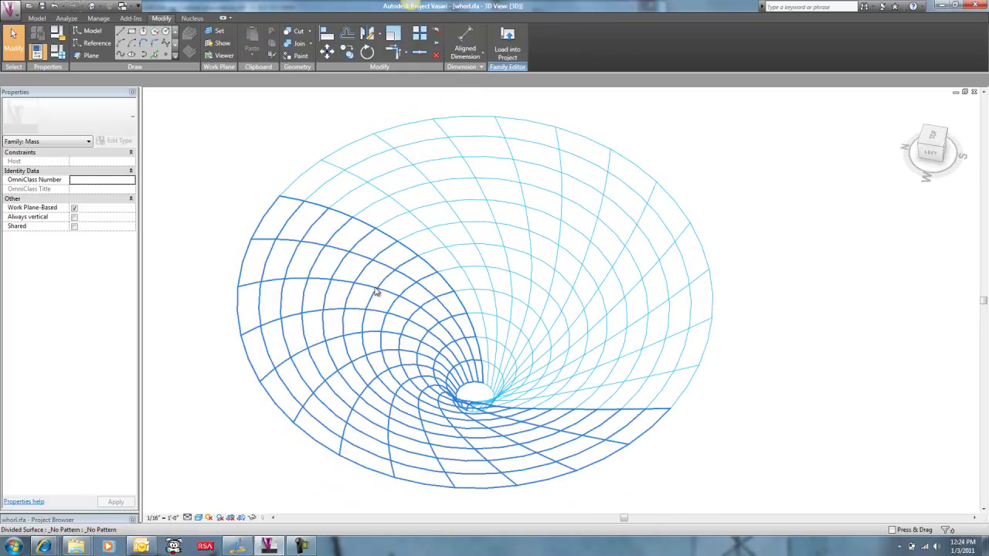
{"action": "left_click", "coordinate": [935, 133]}
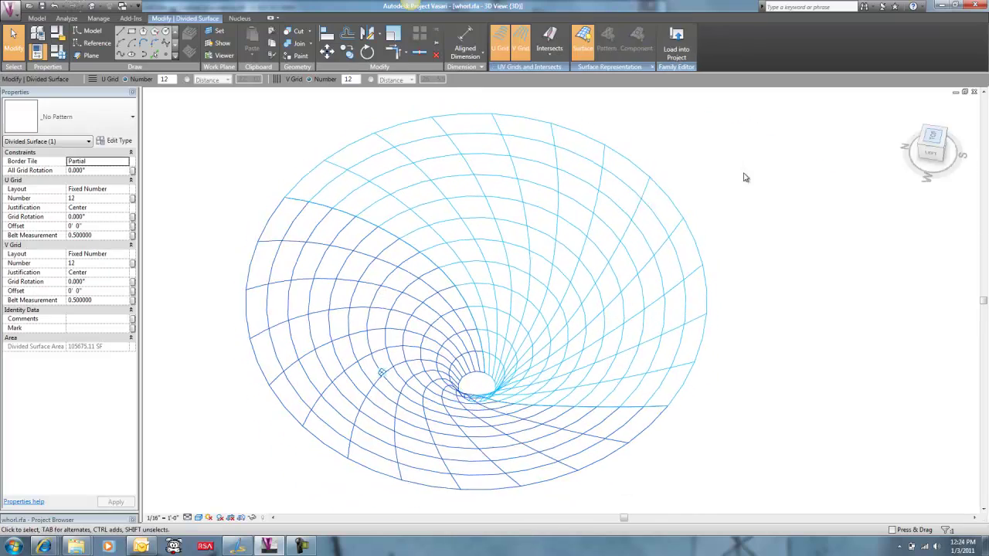
{"action": "left_click", "coordinate": [741, 247]}
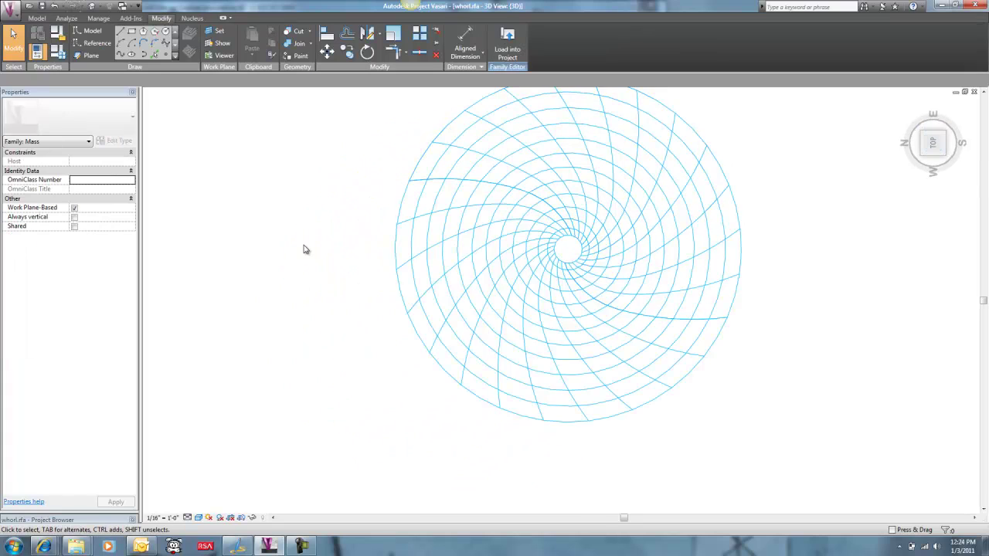
{"action": "middle_click_drag", "start_coordinate": [303, 246], "coordinate": [185, 273]}
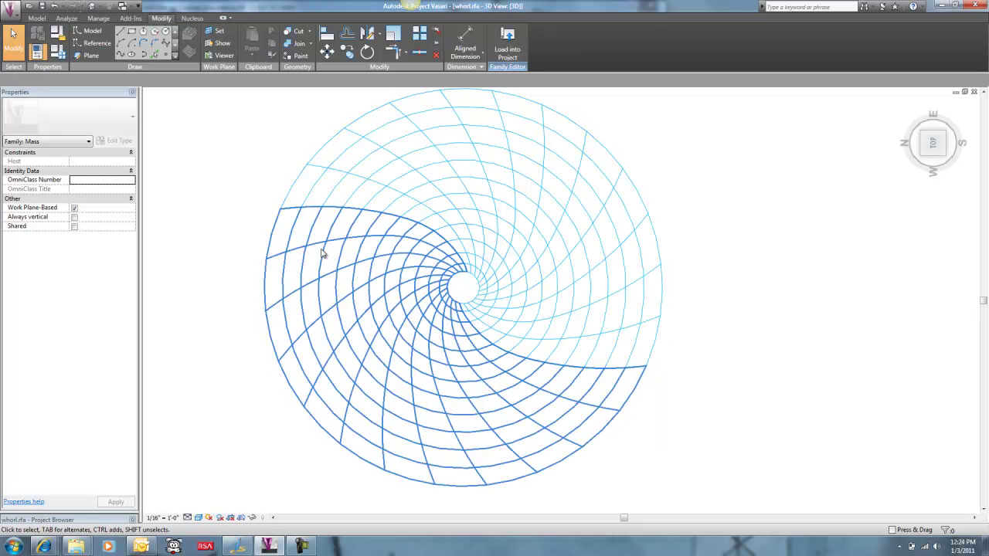
{"action": "middle_click_drag", "start_coordinate": [214, 320], "coordinate": [185, 136], "text": "shift"}
{"action": "middle_click_drag", "start_coordinate": [688, 276], "coordinate": [577, 324], "text": "shift"}
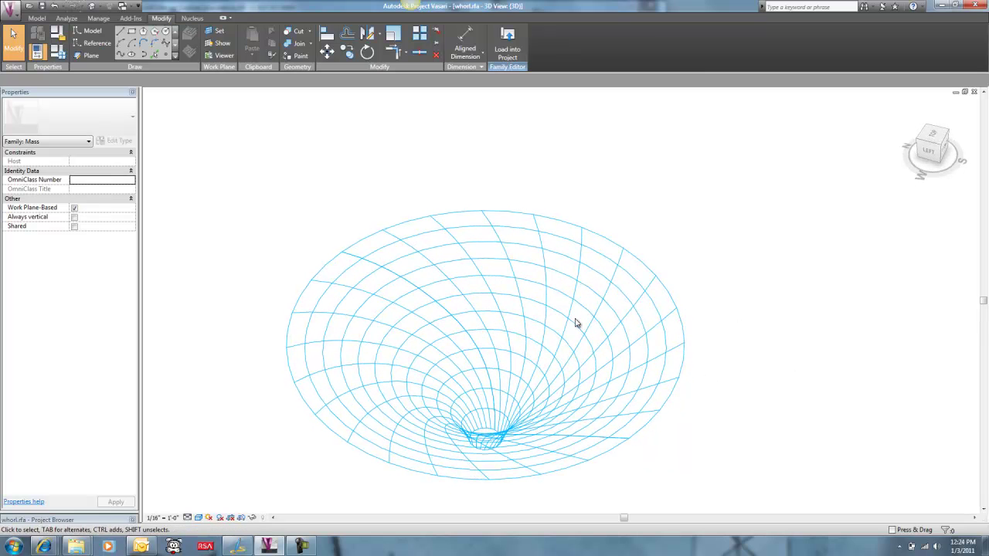
Step: Change the first divided-surface half's display to hide its grid lines
{"action": "left_click", "coordinate": [690, 216]}
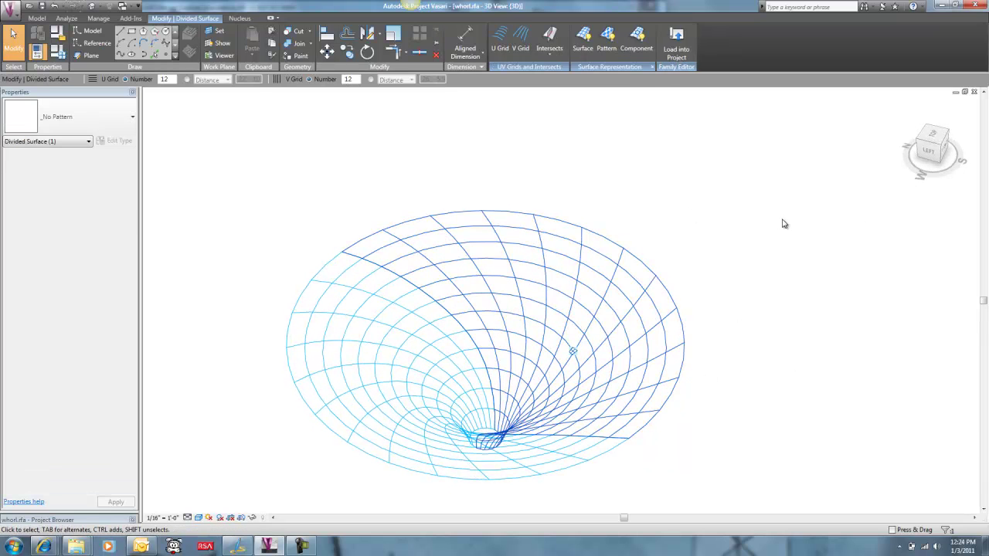
{"action": "middle_click_drag", "start_coordinate": [781, 221], "coordinate": [706, 168]}
{"action": "left_click", "coordinate": [652, 68]}
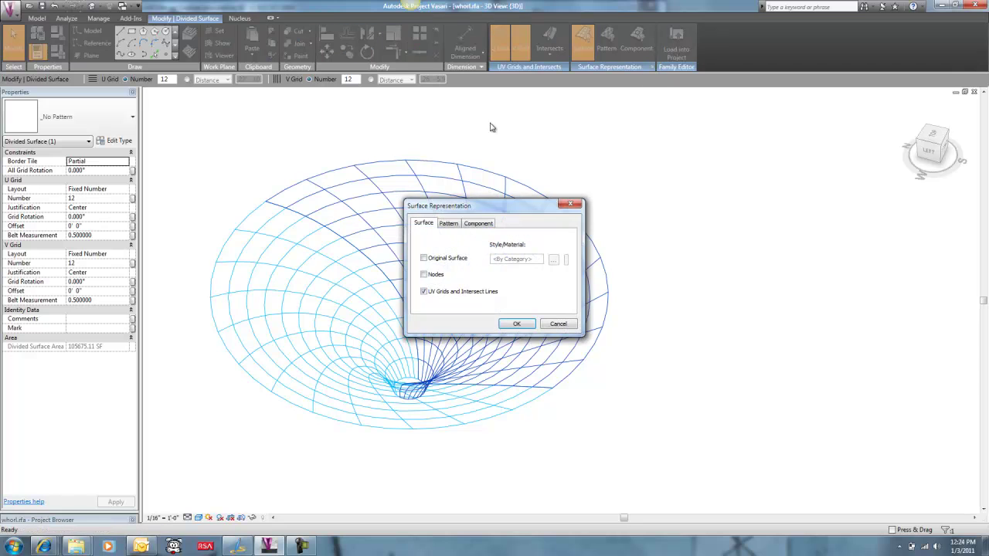
{"action": "left_click", "coordinate": [423, 292]}
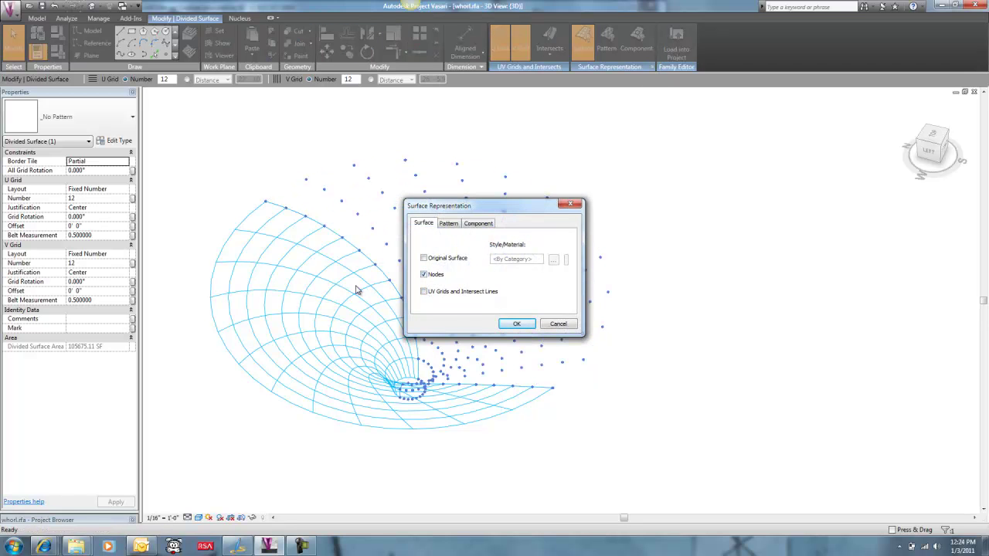
{"action": "left_click", "coordinate": [516, 325]}
{"action": "left_click", "coordinate": [778, 287]}
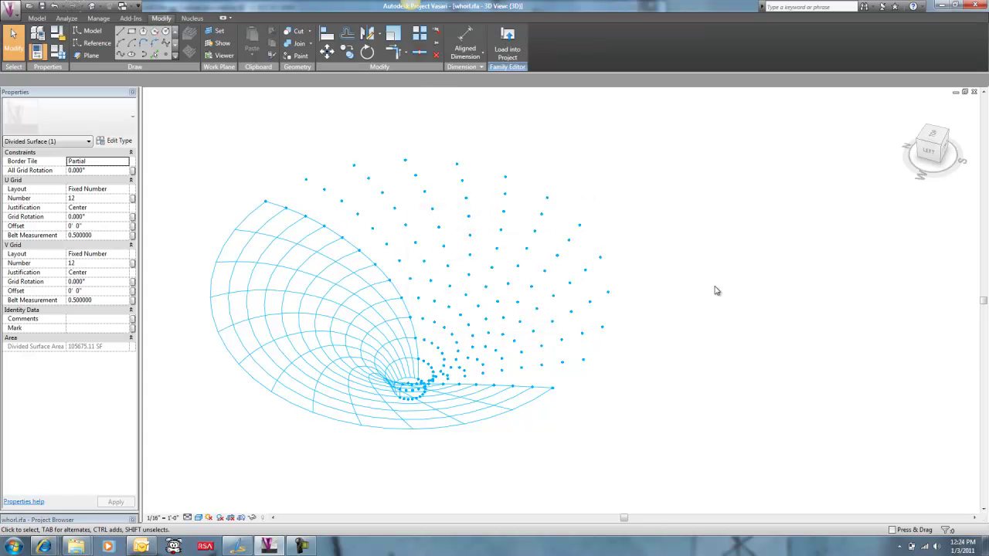
Step: Set the other divided-surface half to display only its nodes
{"action": "left_click", "coordinate": [307, 278]}
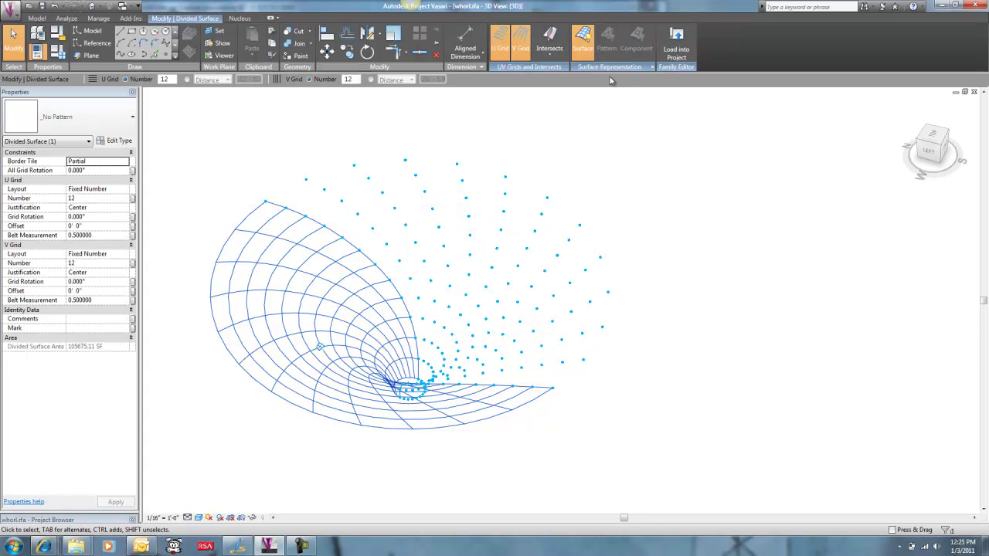
{"action": "left_click", "coordinate": [652, 67]}
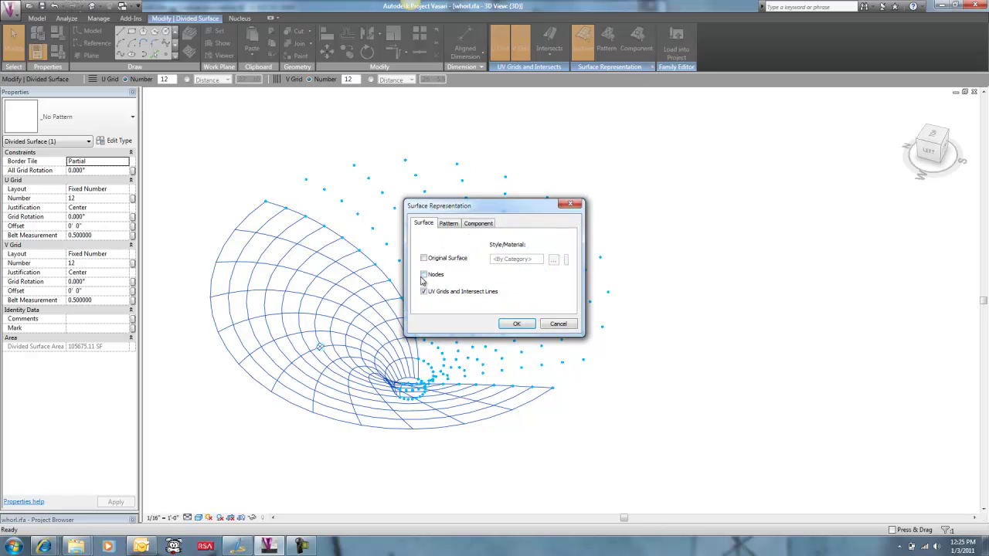
{"action": "left_click", "coordinate": [424, 275]}
{"action": "left_click", "coordinate": [511, 321]}
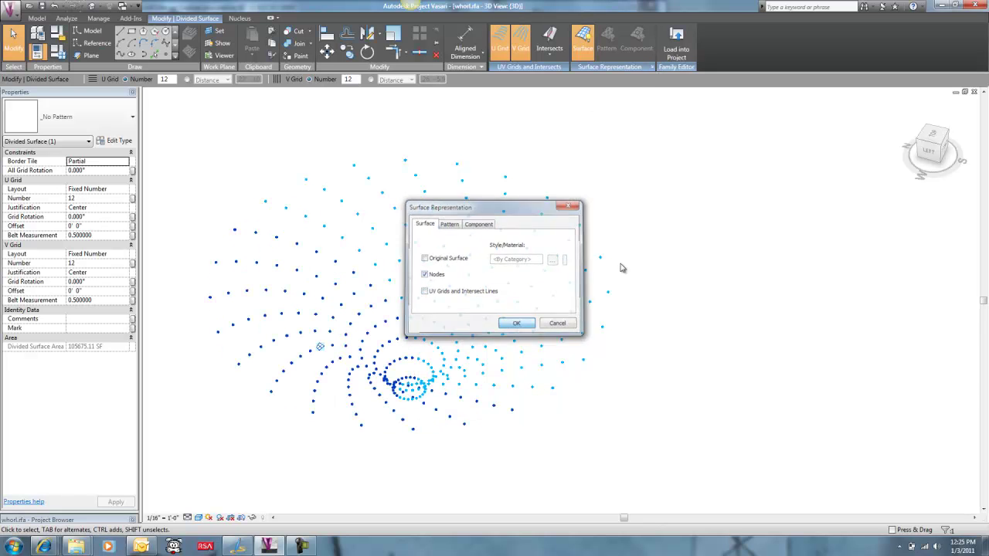
{"action": "middle_click_drag", "start_coordinate": [656, 218], "coordinate": [484, 278], "text": "shift"}
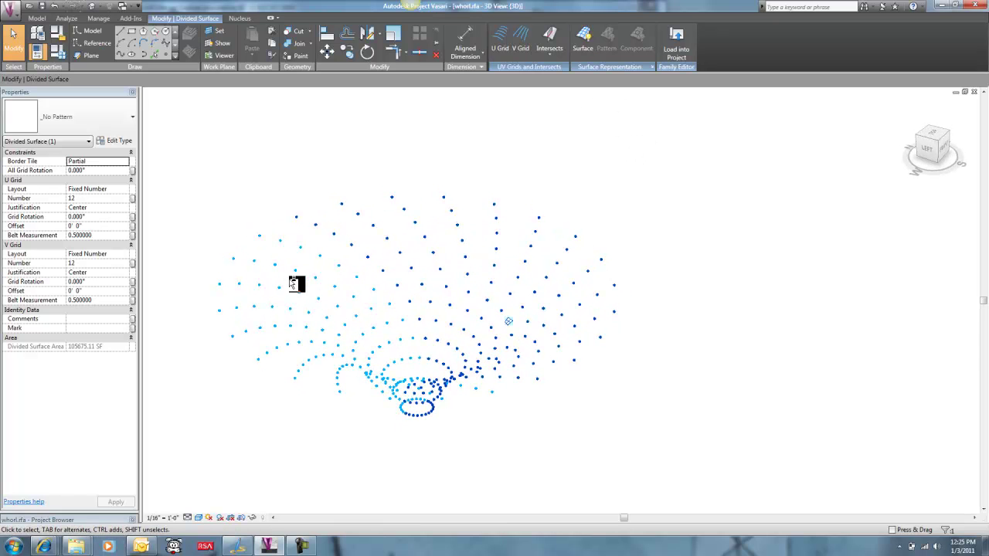
Step: With both halves selected, keep V layout Fixed Number at 3 divisions and set U to 36
{"action": "left_click", "coordinate": [582, 217]}
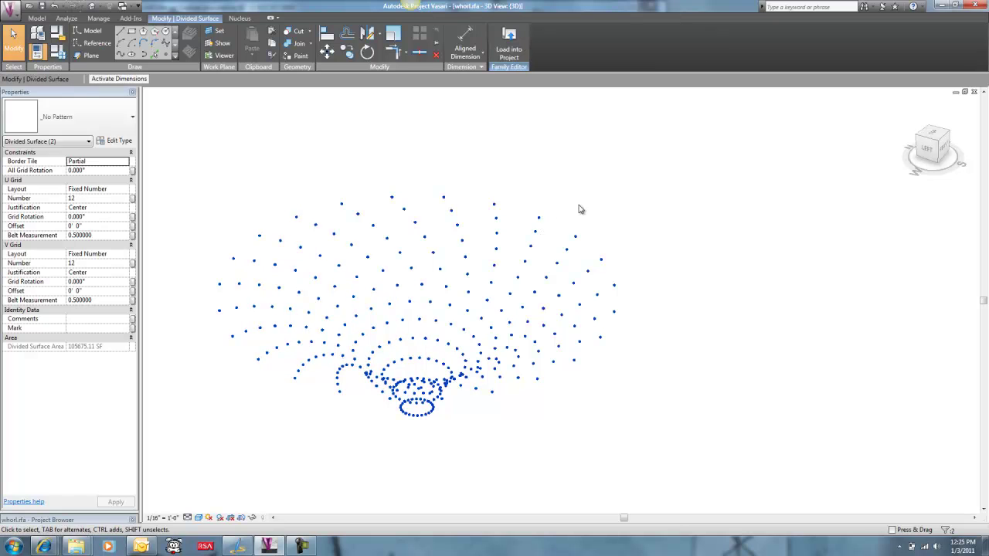
{"action": "middle_click_drag", "start_coordinate": [579, 209], "coordinate": [554, 282], "text": "shift"}
{"action": "middle_click_drag", "start_coordinate": [760, 369], "coordinate": [712, 348]}
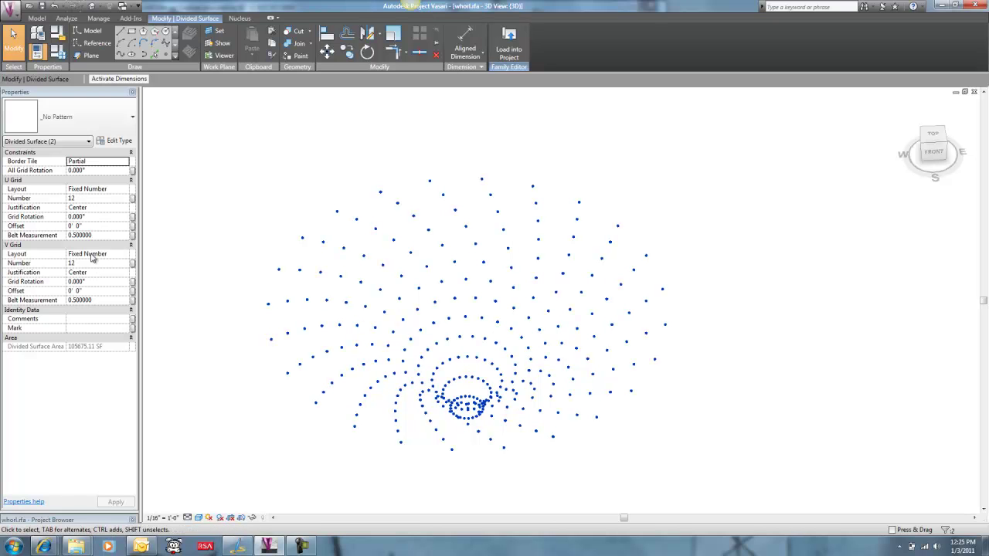
{"action": "left_click", "coordinate": [125, 255]}
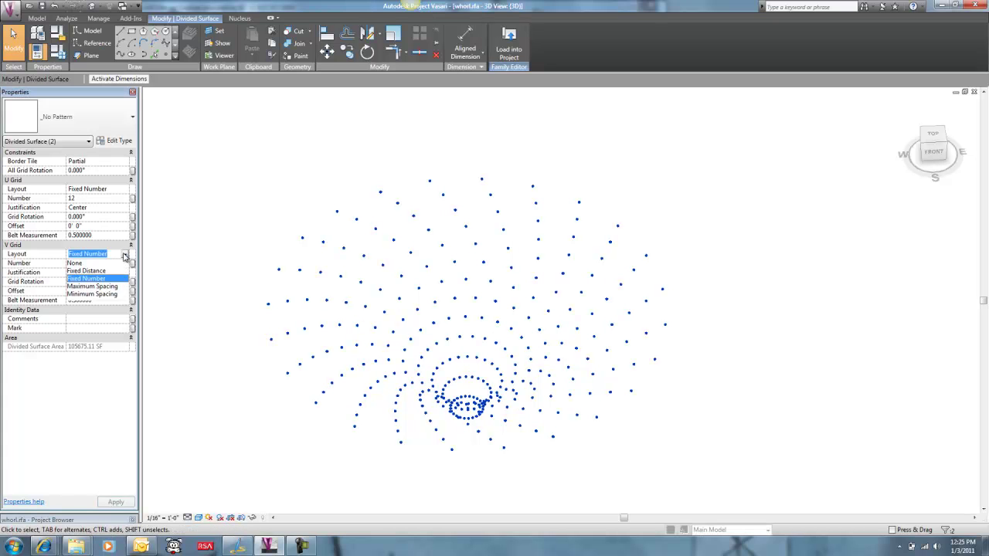
{"action": "left_click", "coordinate": [94, 279]}
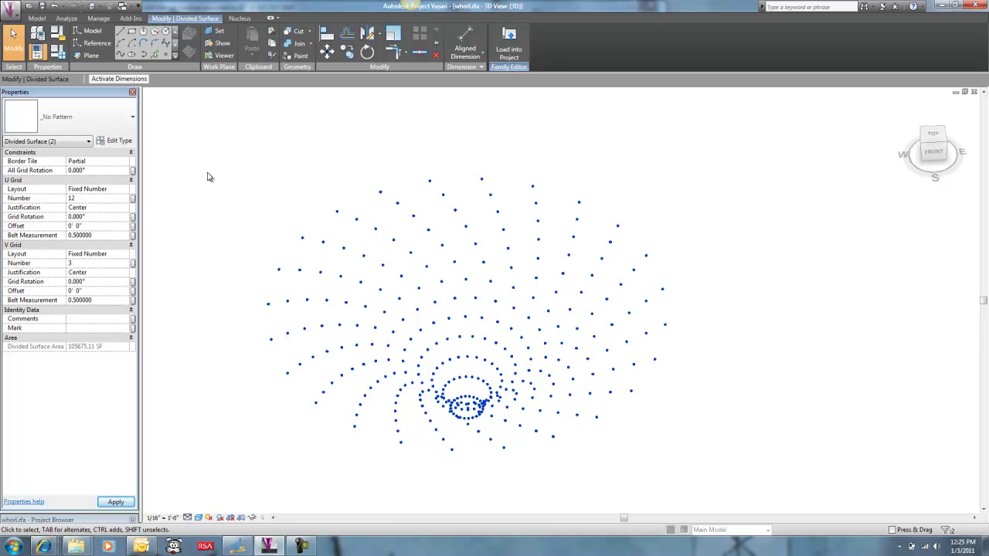
{"action": "middle_click_drag", "start_coordinate": [278, 227], "coordinate": [335, 276], "text": "shift"}
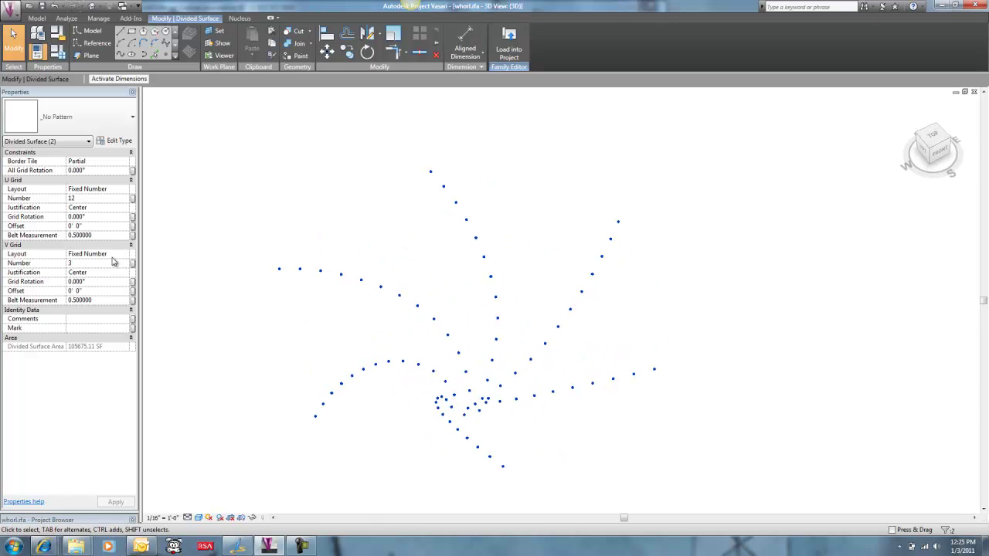
{"action": "left_click", "coordinate": [92, 201]}
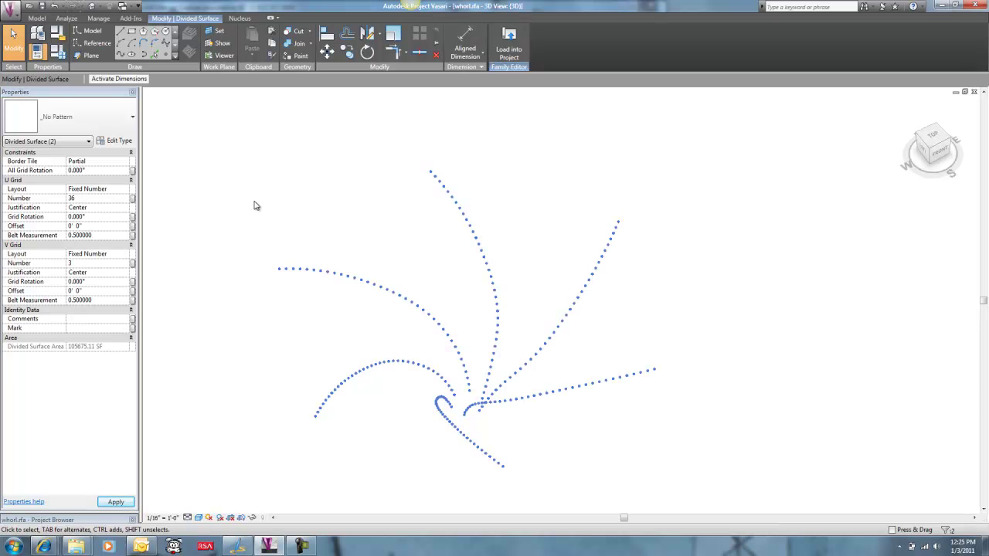
{"action": "middle_click_drag", "start_coordinate": [254, 203], "coordinate": [345, 312], "text": "shift"}
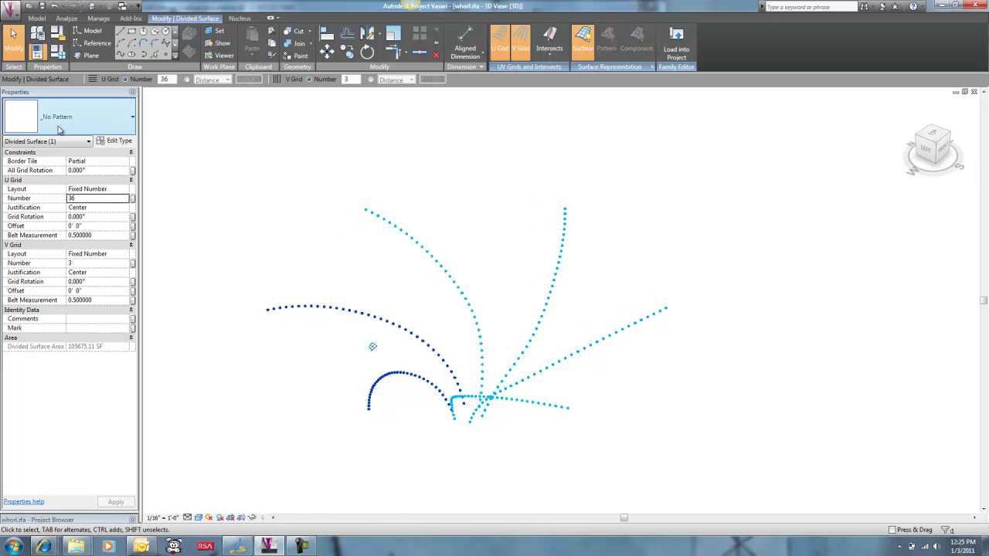
Step: Apply the Family2 : Family2 pattern to the first divided-surface half
{"action": "left_click", "coordinate": [127, 133]}
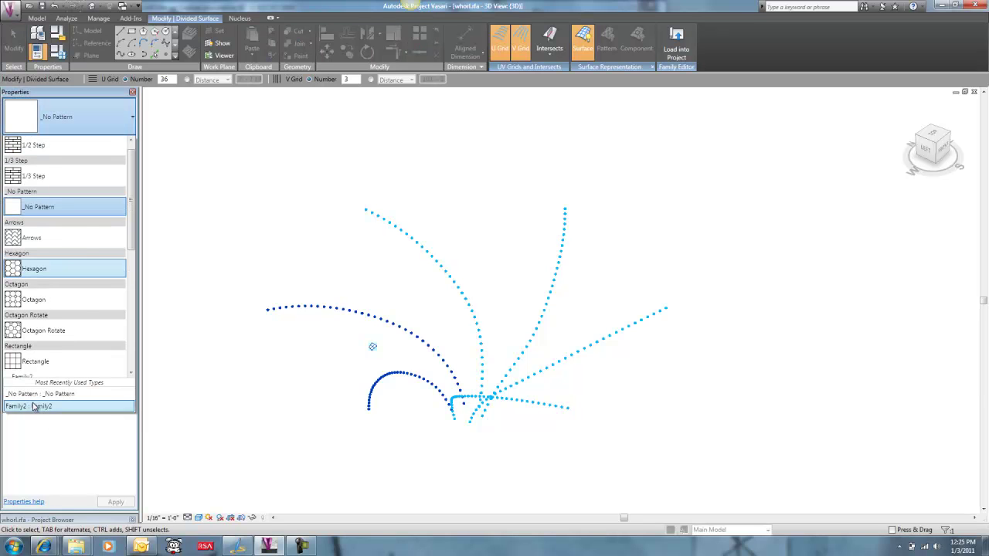
{"action": "left_click", "coordinate": [35, 406]}
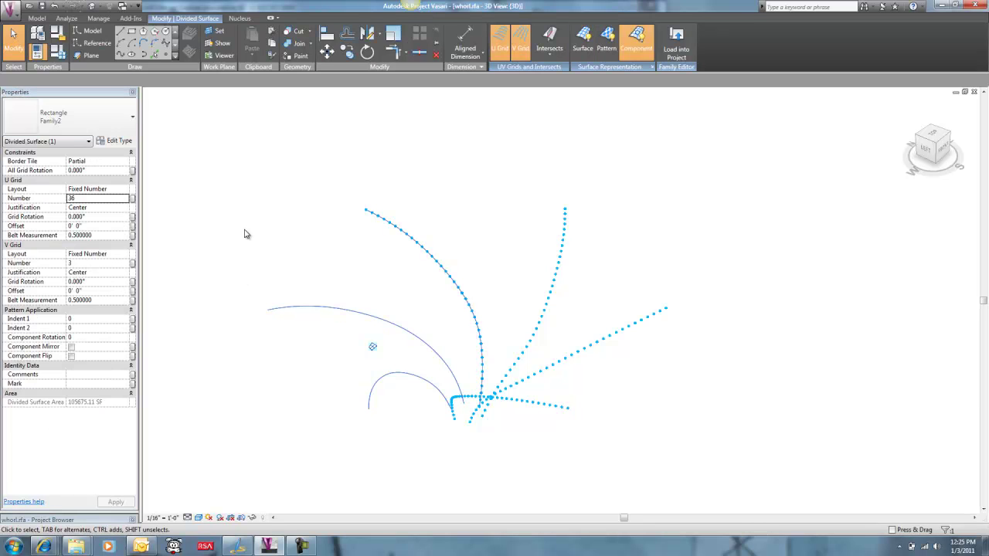
{"action": "left_click", "coordinate": [283, 234]}
{"action": "middle_click_drag", "start_coordinate": [358, 274], "coordinate": [466, 278], "text": "shift"}
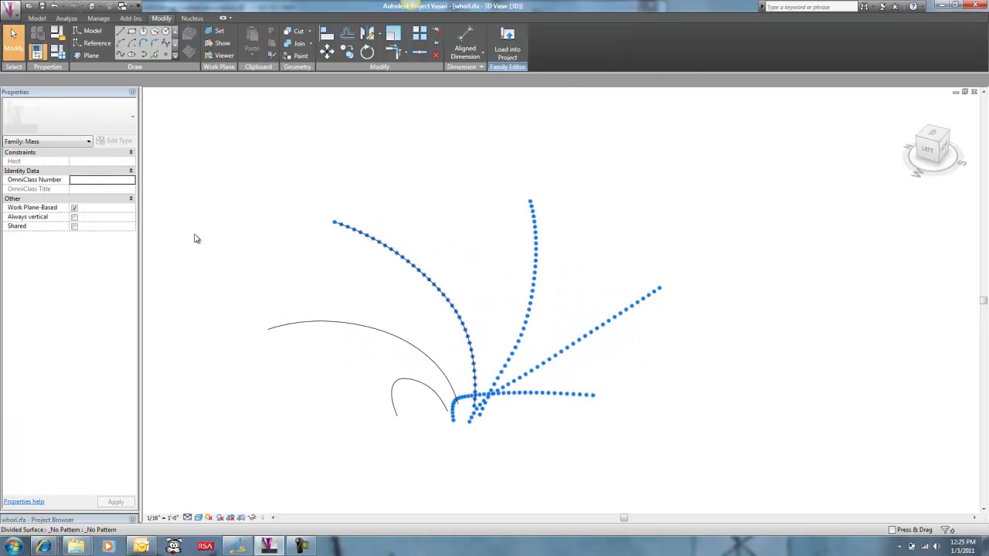
Step: Apply Family2 to the second half, then select both patterned halves together
{"action": "left_click", "coordinate": [554, 327]}
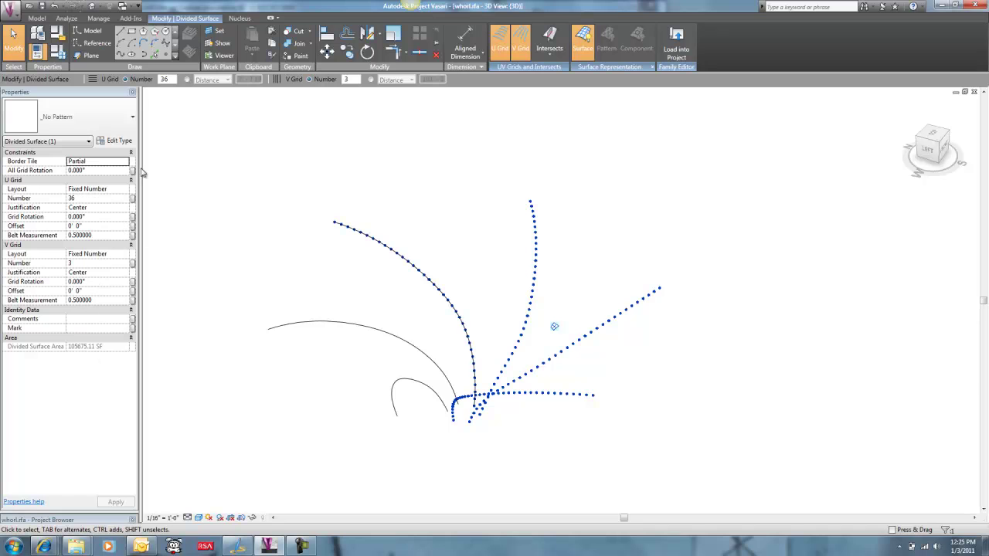
{"action": "left_click", "coordinate": [133, 117]}
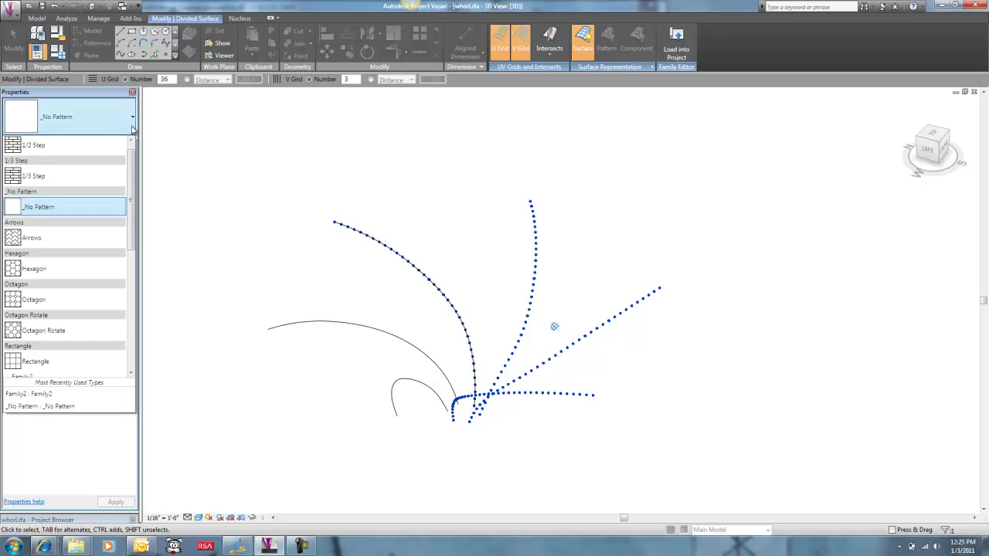
{"action": "left_click", "coordinate": [44, 394]}
{"action": "key", "text": "ctrl+z"}
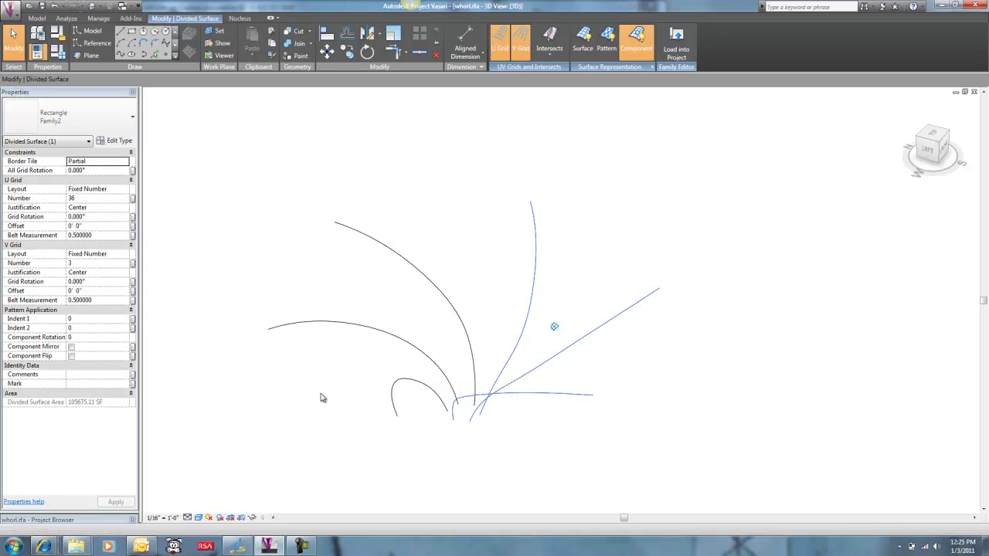
{"action": "key", "text": "Escape"}
{"action": "middle_click_drag", "start_coordinate": [322, 397], "coordinate": [395, 398], "text": "shift"}
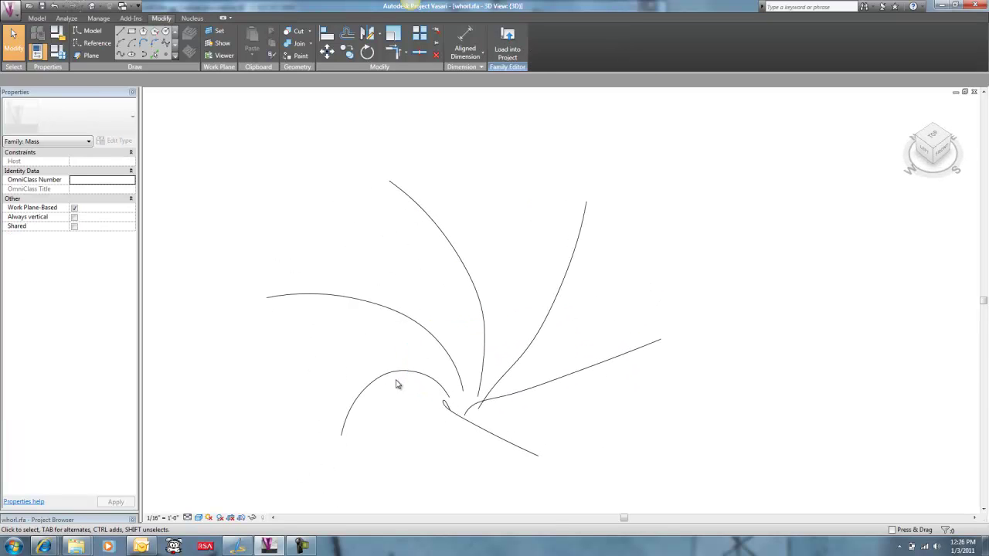
{"action": "left_click", "coordinate": [397, 380]}
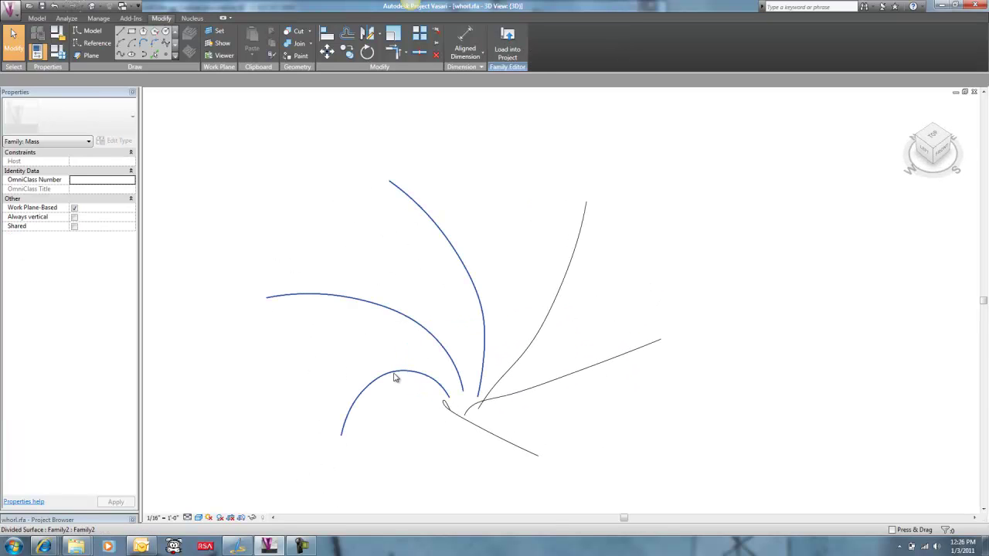
{"action": "left_click", "coordinate": [537, 391], "text": "ctrl"}
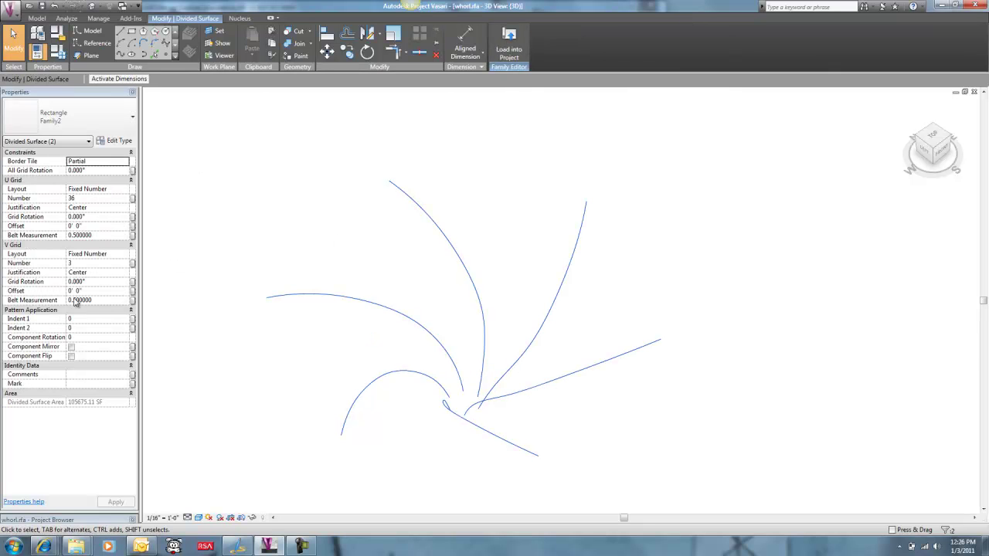
Step: Set V Grid Number to 6 on both selected divided surfaces
{"action": "left_click", "coordinate": [88, 199]}
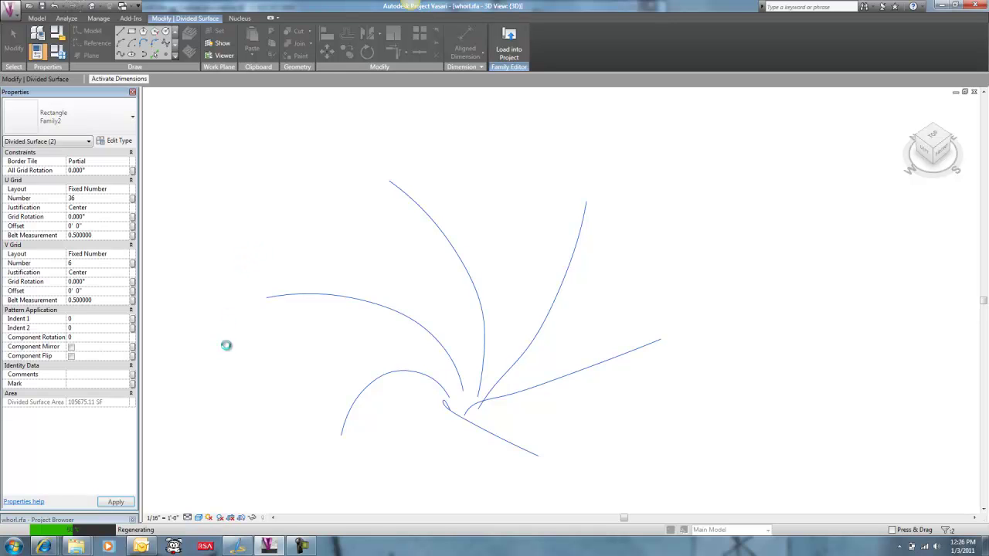
{"action": "middle_click_drag", "start_coordinate": [225, 352], "coordinate": [487, 441], "text": "shift"}
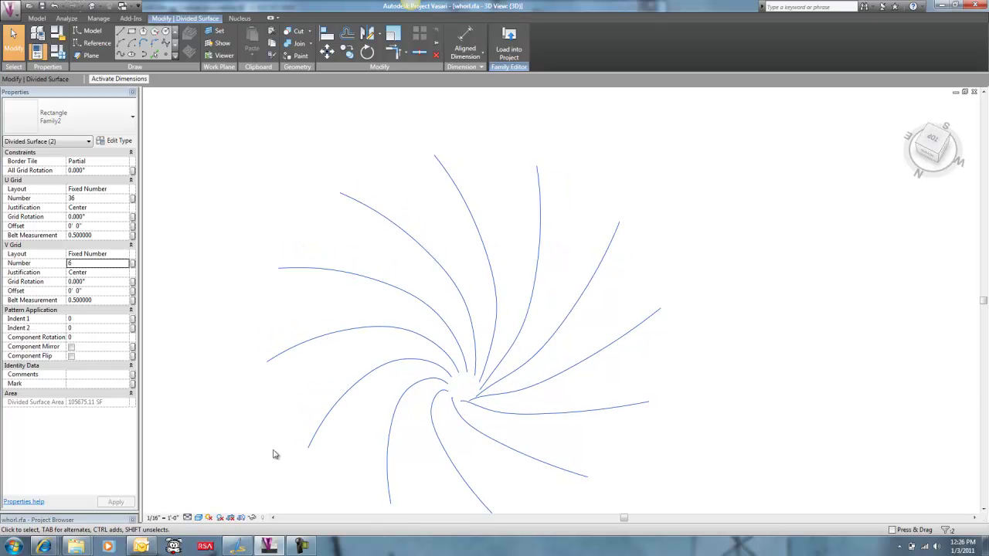
{"action": "middle_click_drag", "start_coordinate": [273, 454], "coordinate": [291, 358], "text": "shift"}
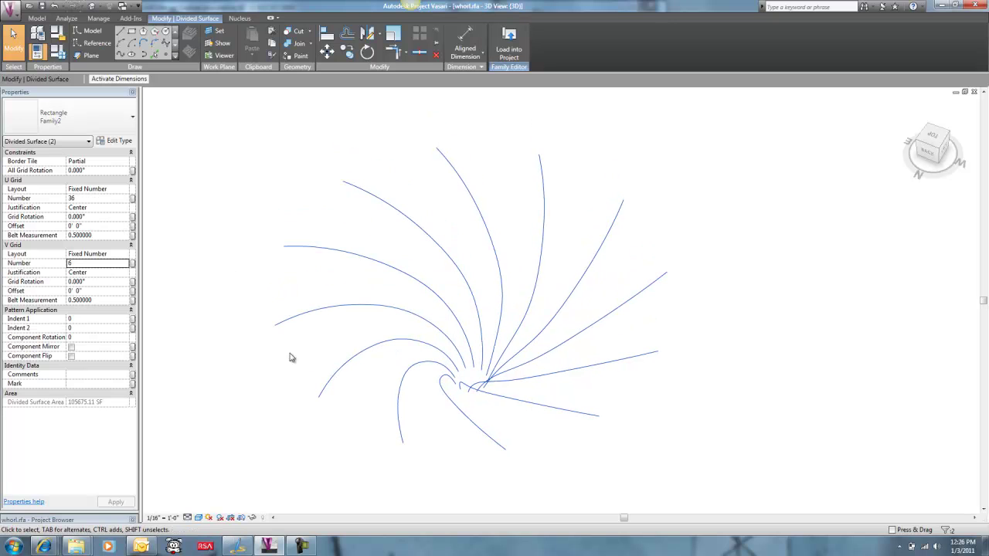
Step: In Family Types, change the twist parameter from 20° to 45° and apply it
{"action": "left_click", "coordinate": [36, 52]}
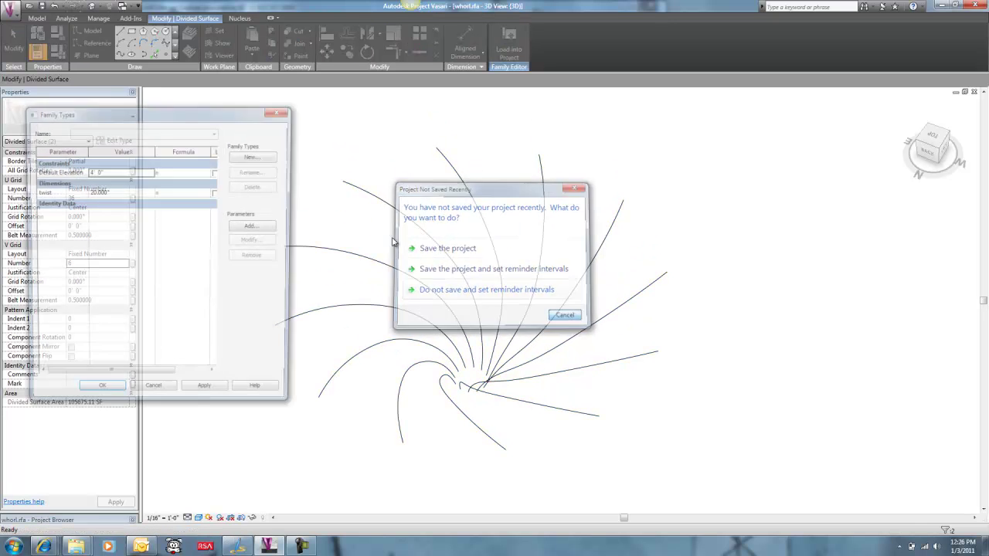
{"action": "key", "text": "Escape"}
{"action": "left_click", "coordinate": [136, 191]}
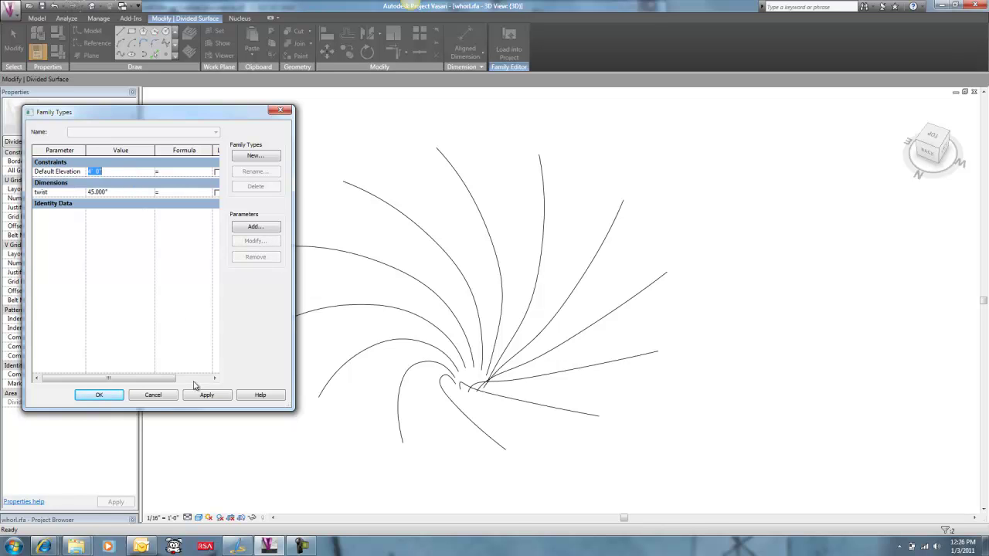
{"action": "left_click", "coordinate": [199, 395]}
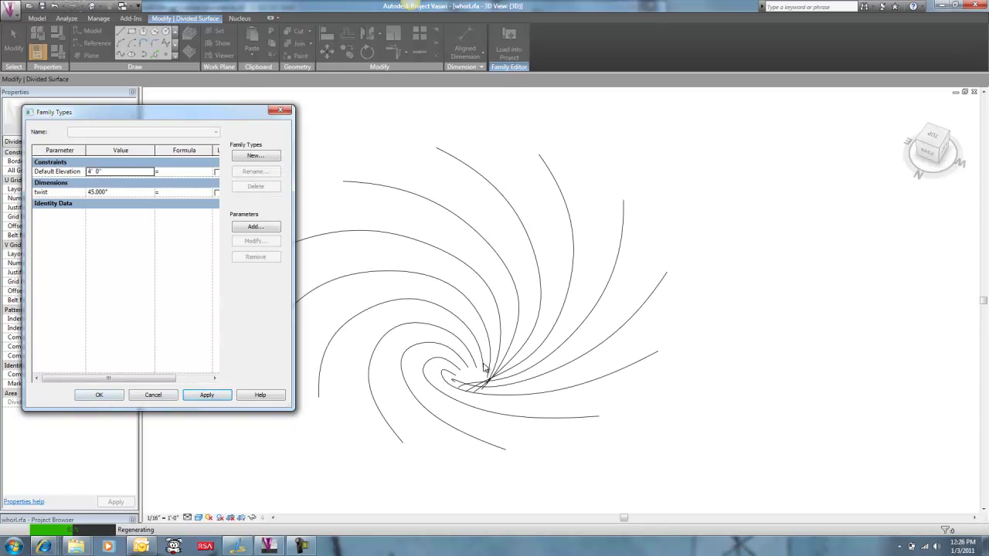
{"action": "left_click", "coordinate": [99, 395]}
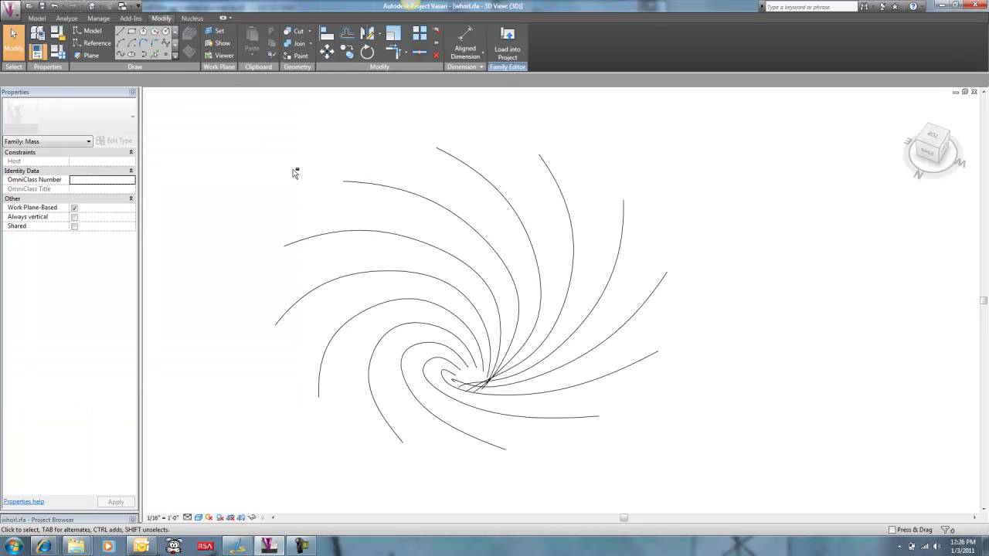
{"action": "middle_click_drag", "start_coordinate": [294, 170], "coordinate": [389, 291], "text": "shift"}
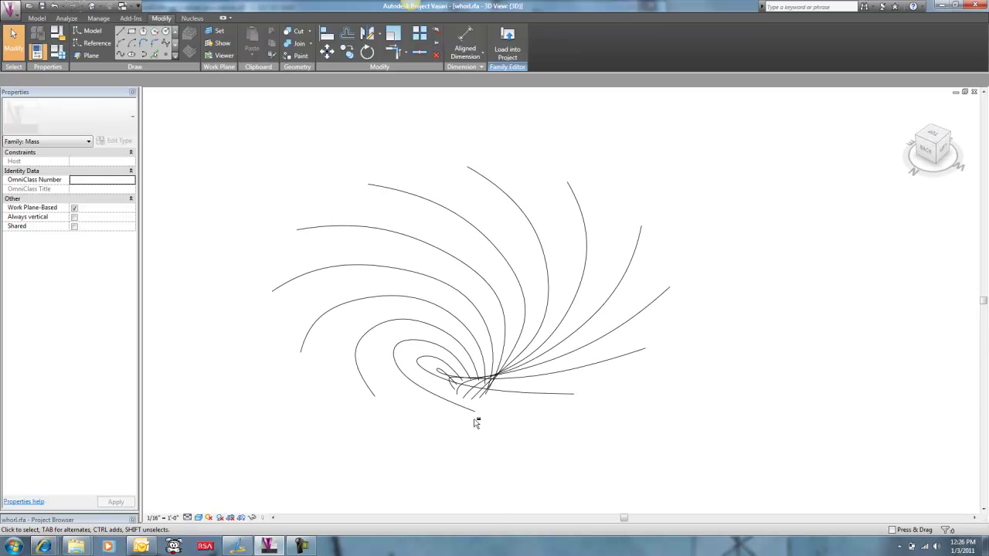